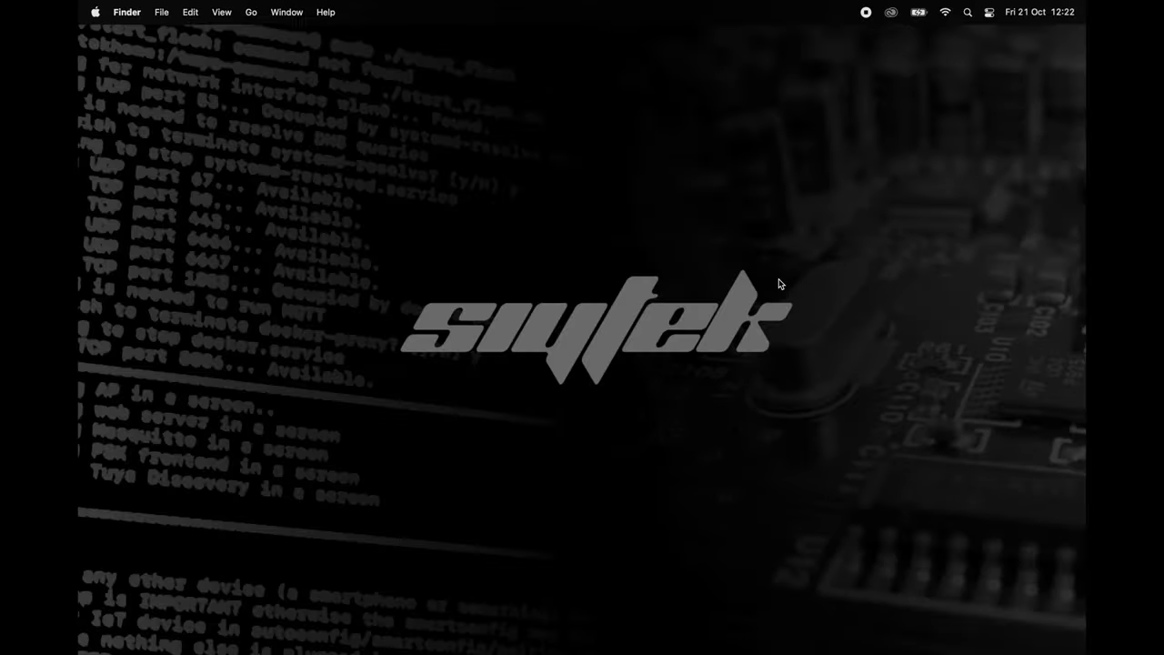
Log into the Raspberry Pi at 192.168.88.94 over SSH, entering the Pi's password.
click(850, 627)
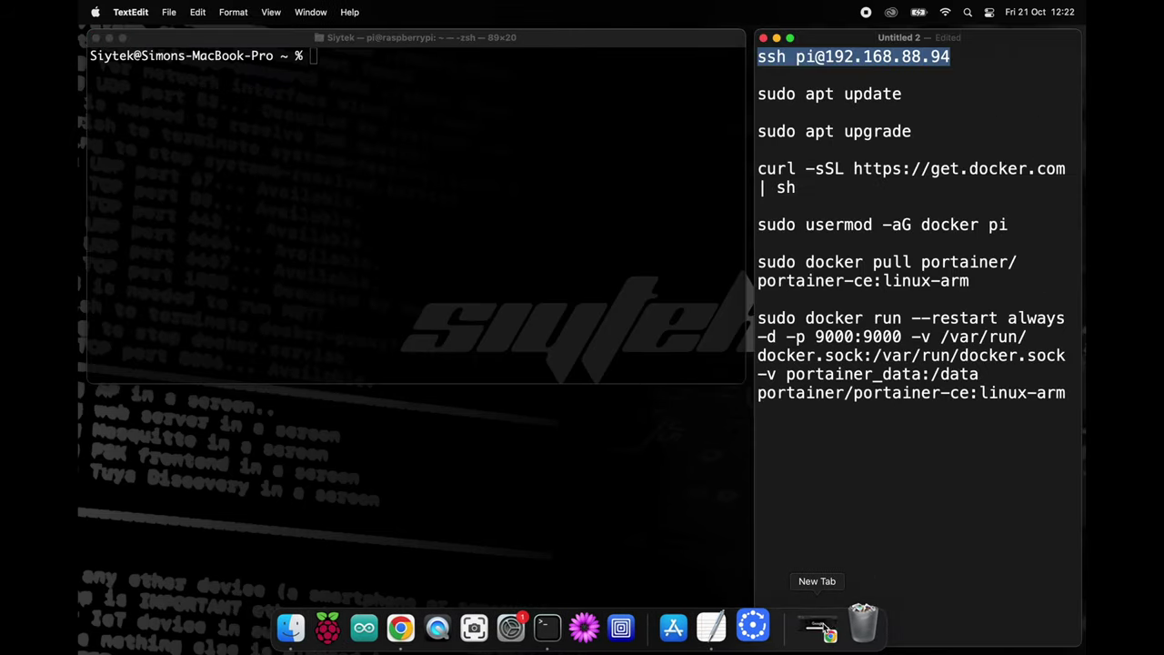
click(812, 628)
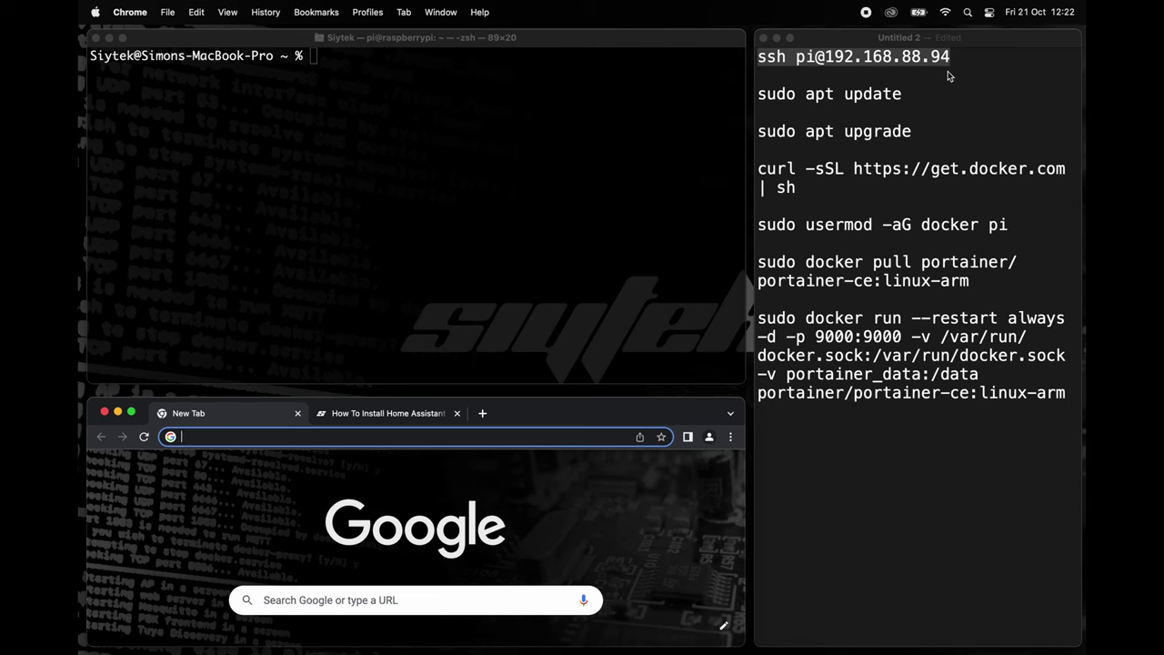
click(948, 76)
drag(959, 56, 726, 62)
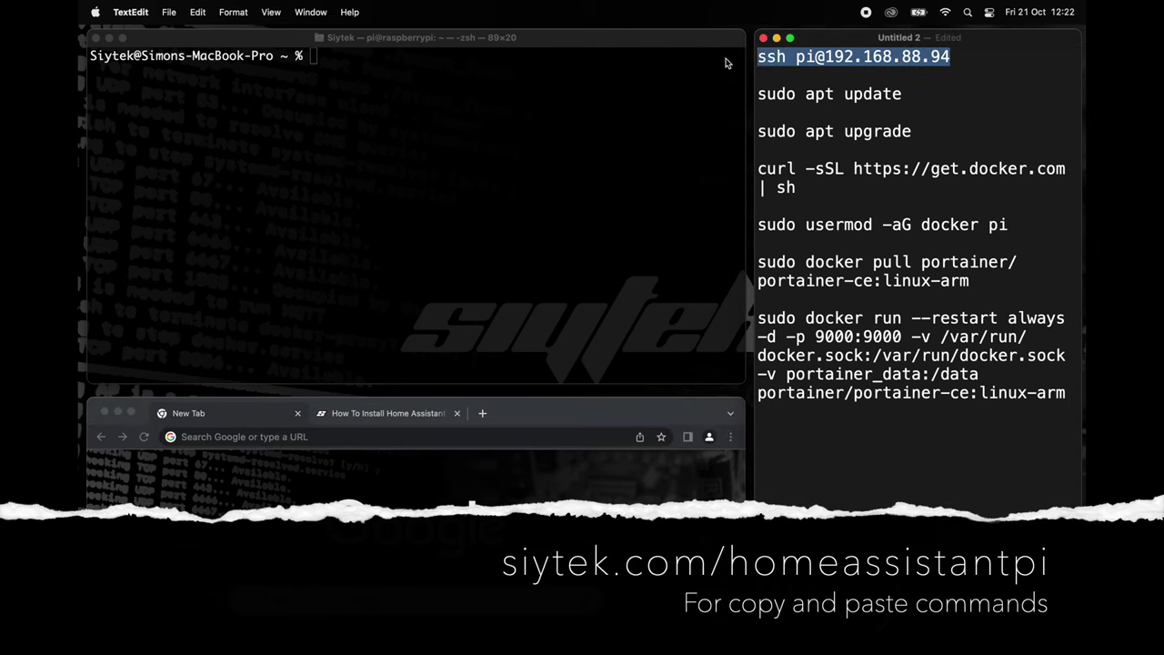
click(424, 58)
key(super+v)
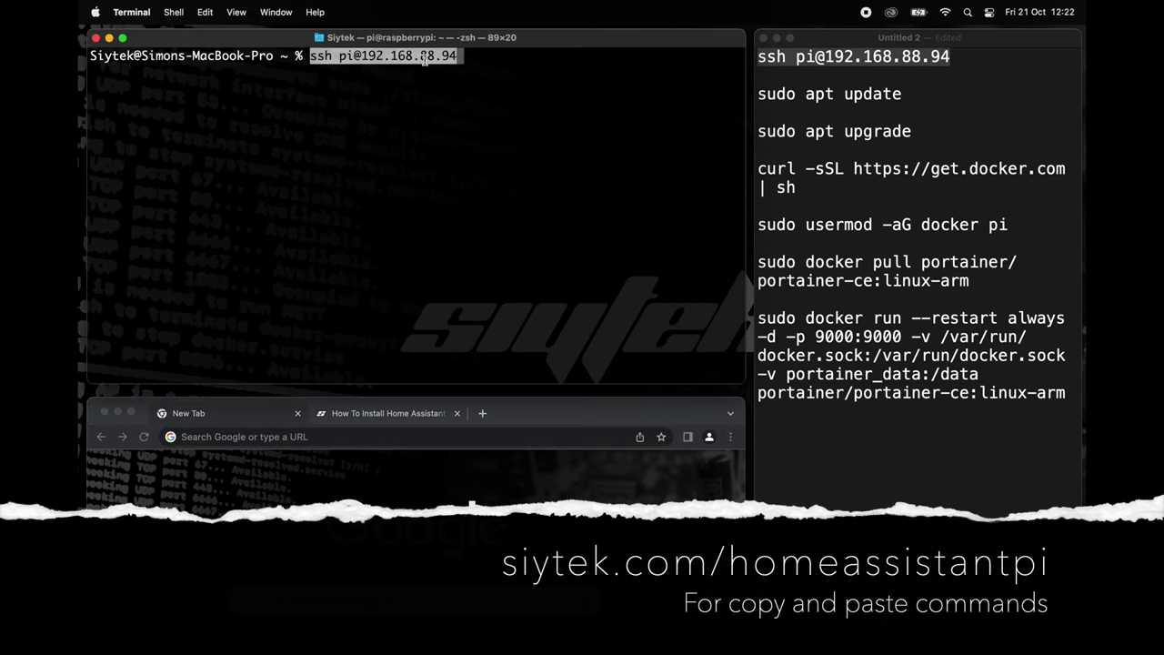
key(Return)
key(Return)
Run sudo apt update on the Pi.
drag(921, 93, 755, 97)
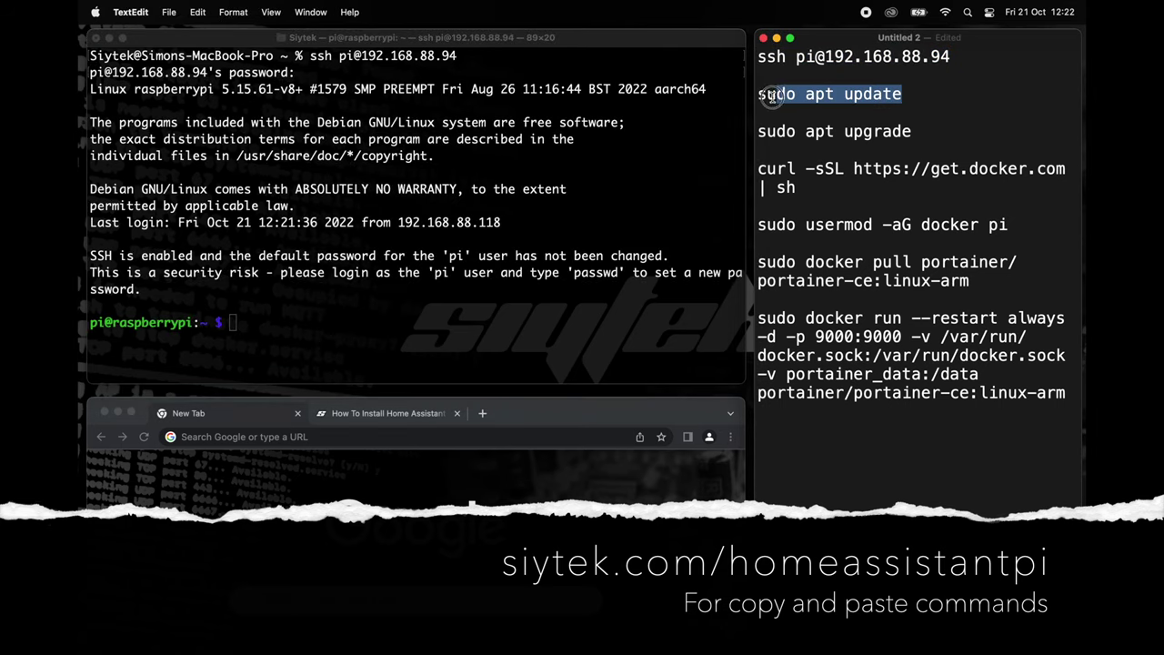
key(super+c)
click(255, 329)
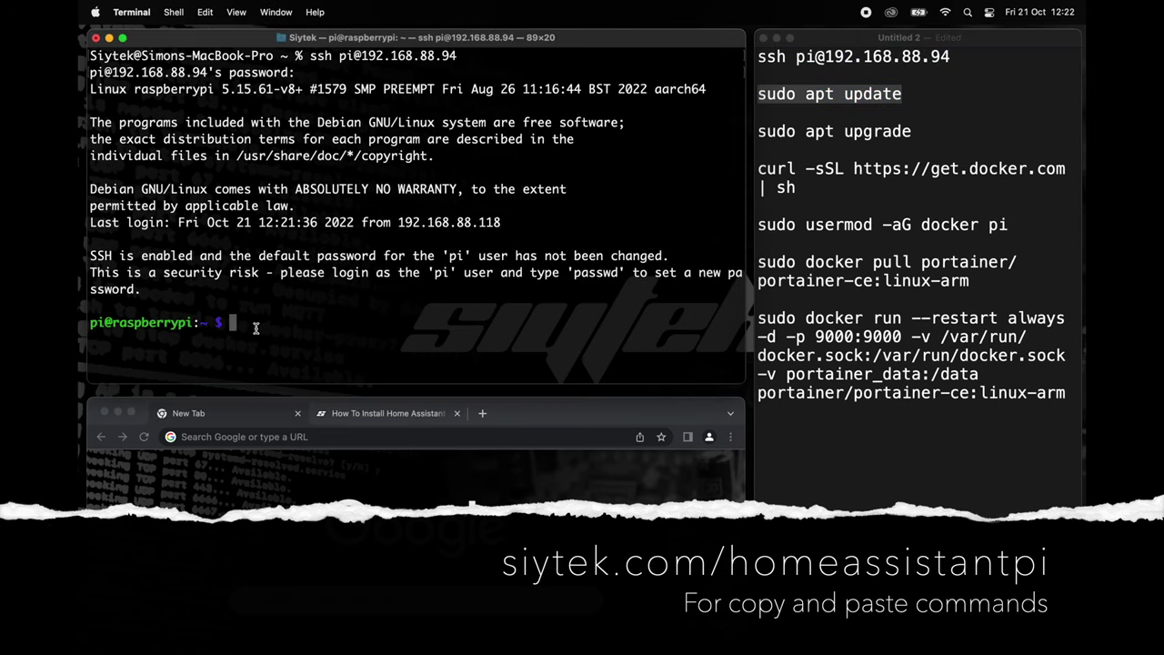
key(super+v)
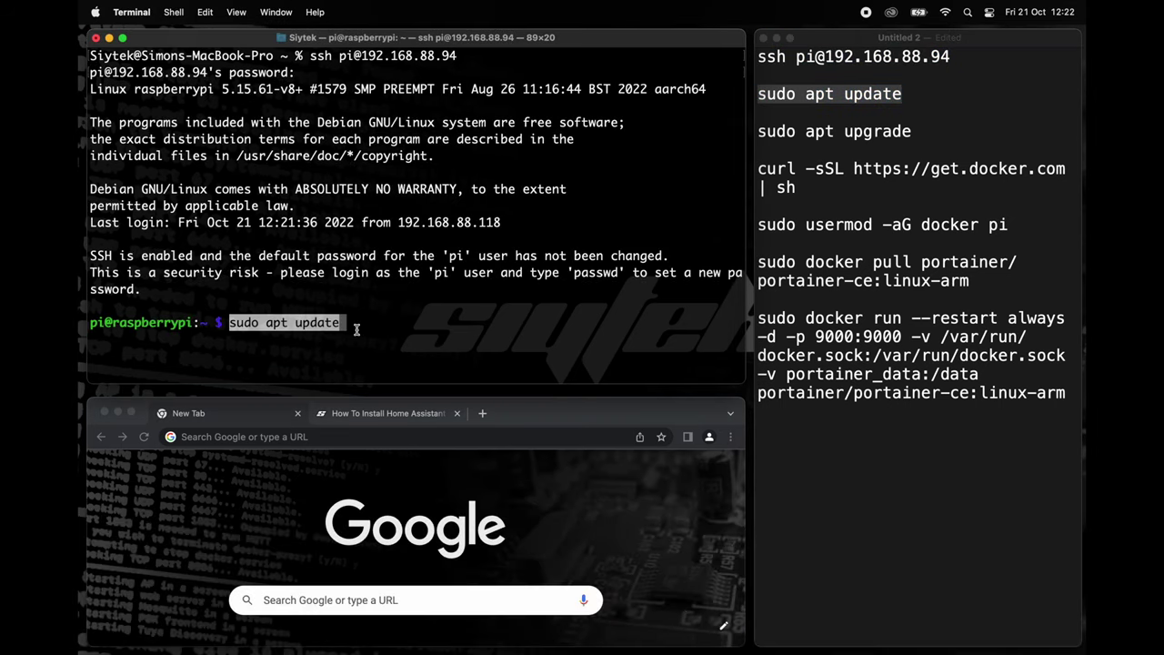
key(Return)
Run sudo apt upgrade on the Pi.
drag(913, 131, 733, 132)
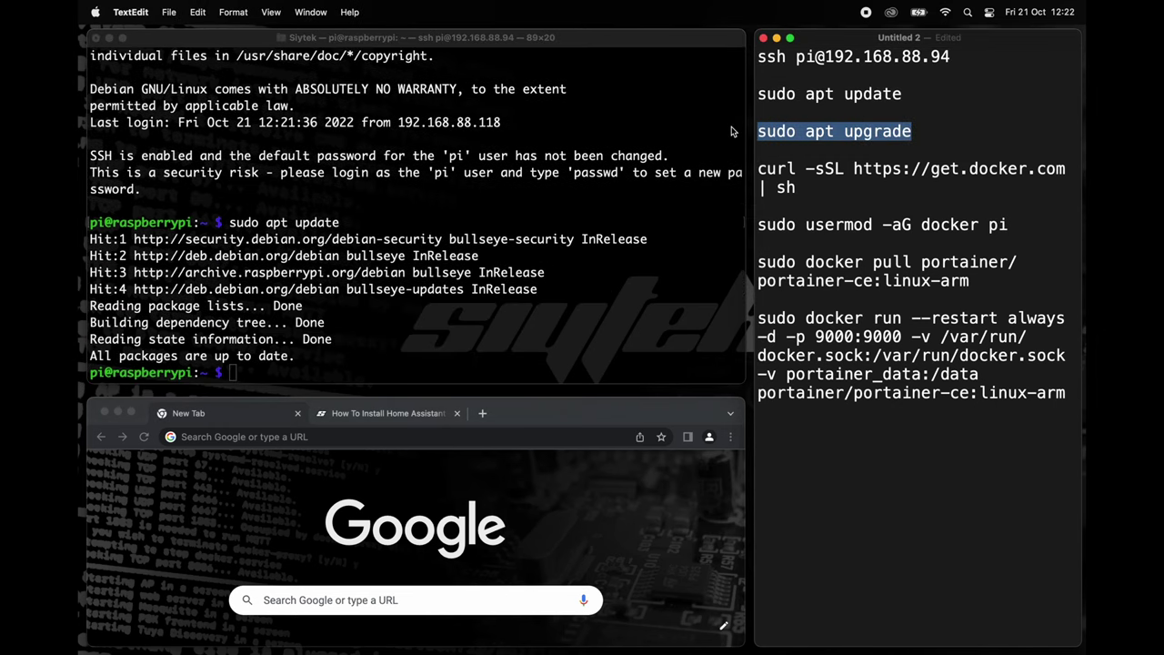
click(281, 372)
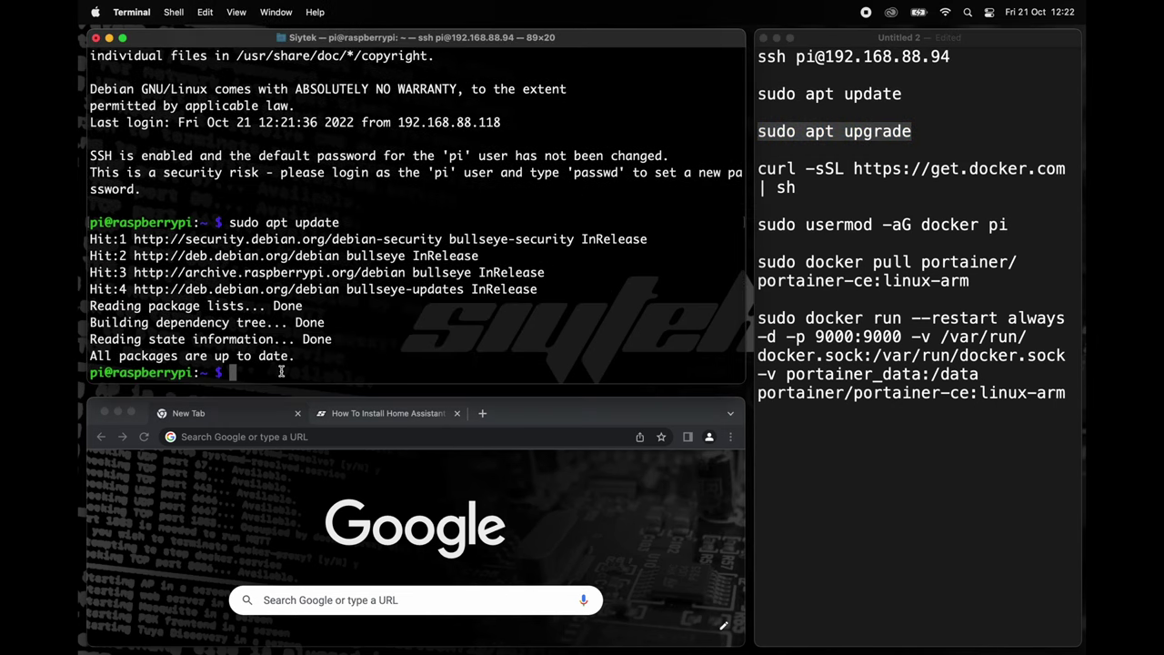
key(super+v)
key(Return)
click(819, 190)
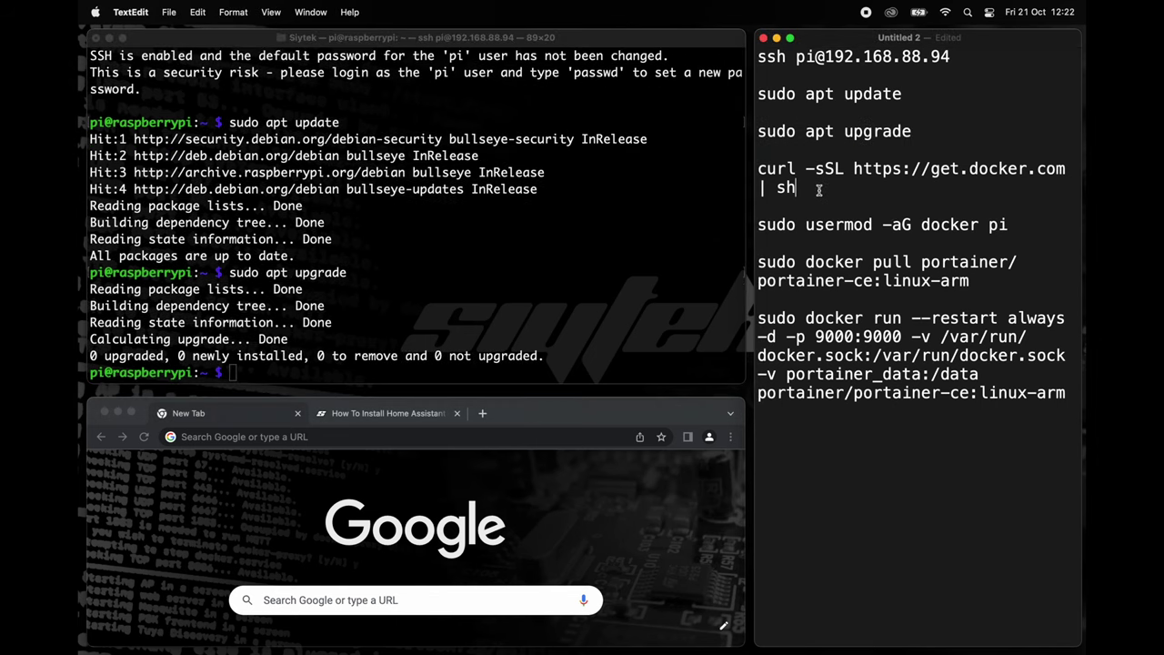
drag(823, 189, 755, 168)
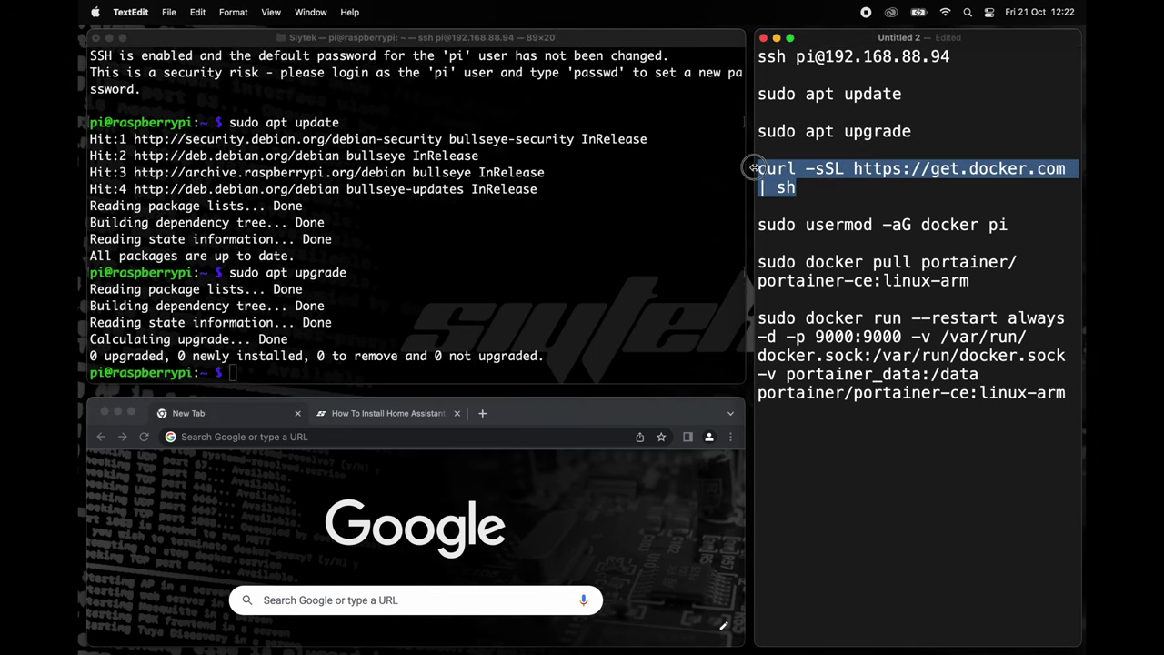
click(268, 372)
Run the curl get.docker.com install script, then sudo usermod -aG docker pi.
key(super+v)
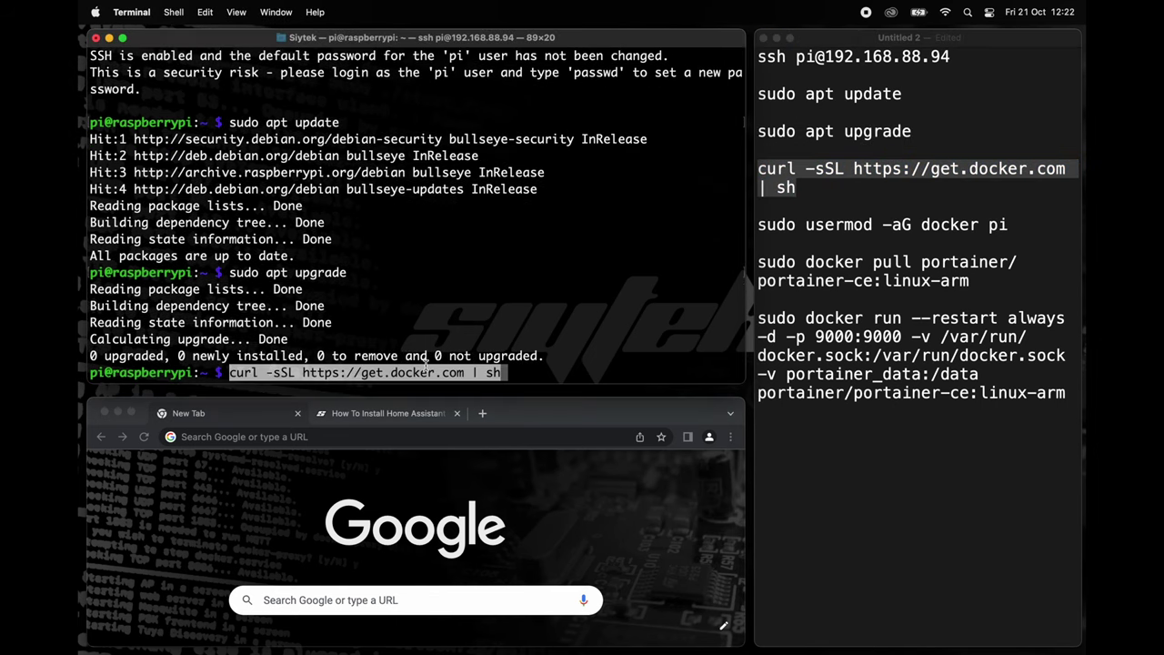
key(Return)
click(1028, 225)
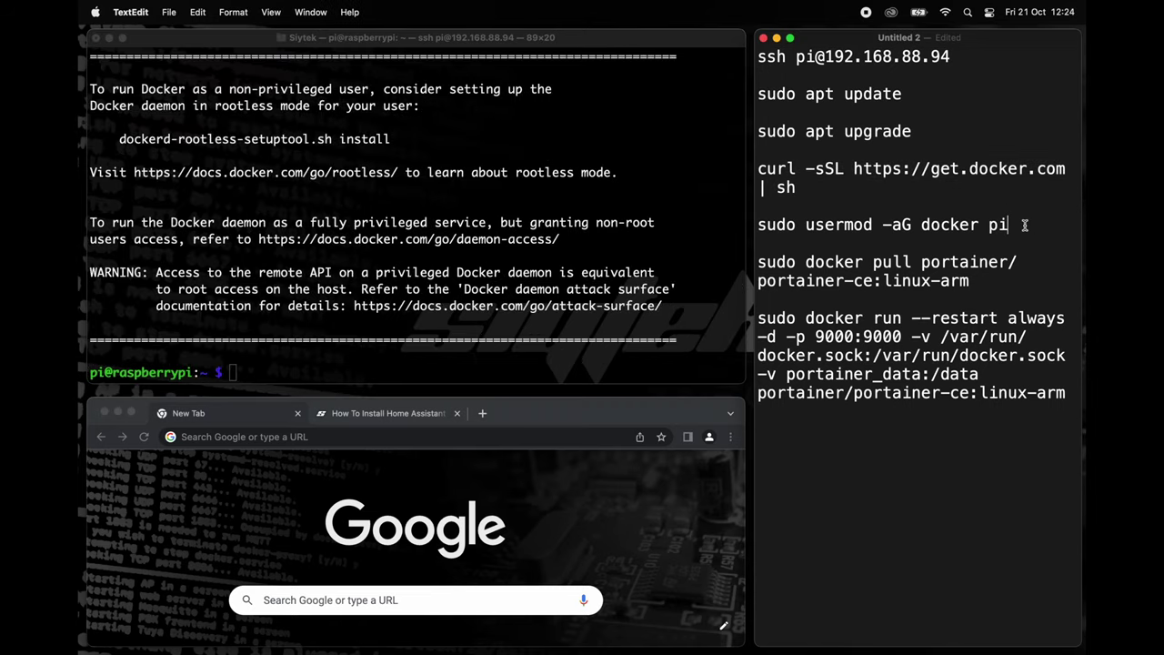
drag(1026, 225, 755, 225)
key(super+c)
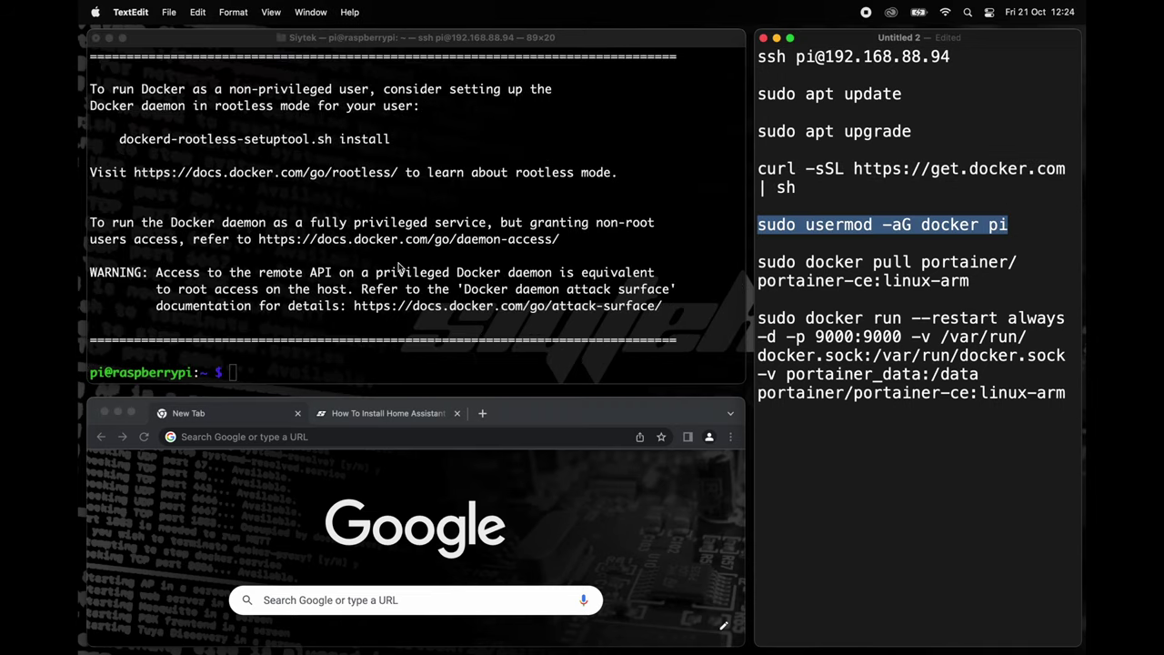
click(245, 373)
key(super+v)
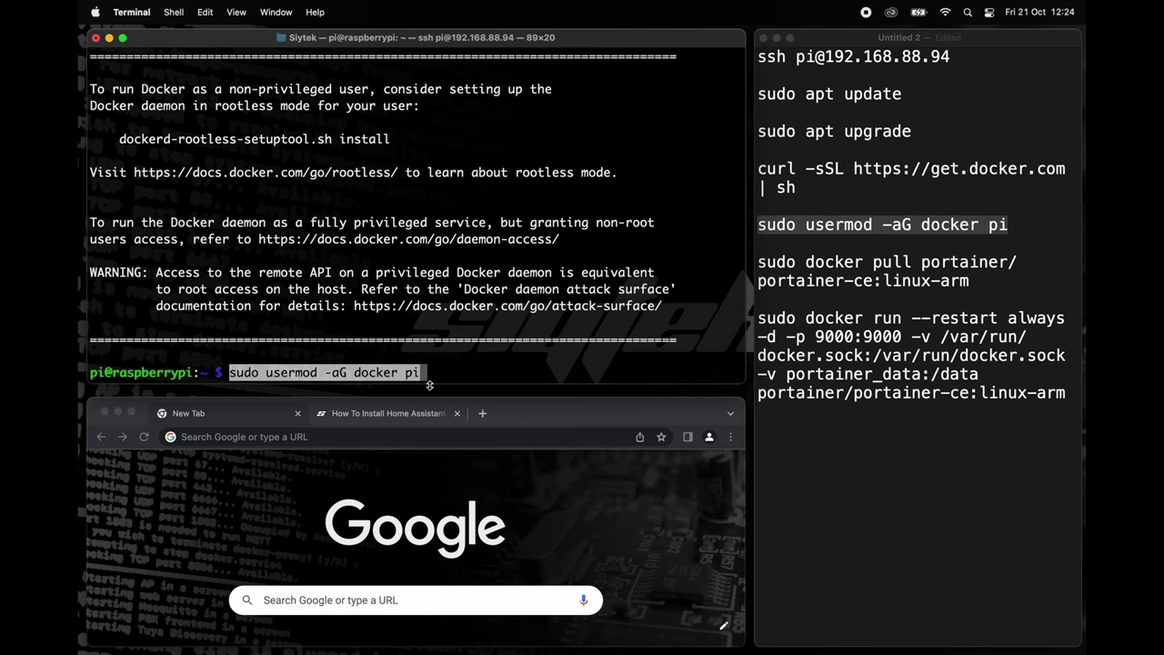
key(Return)
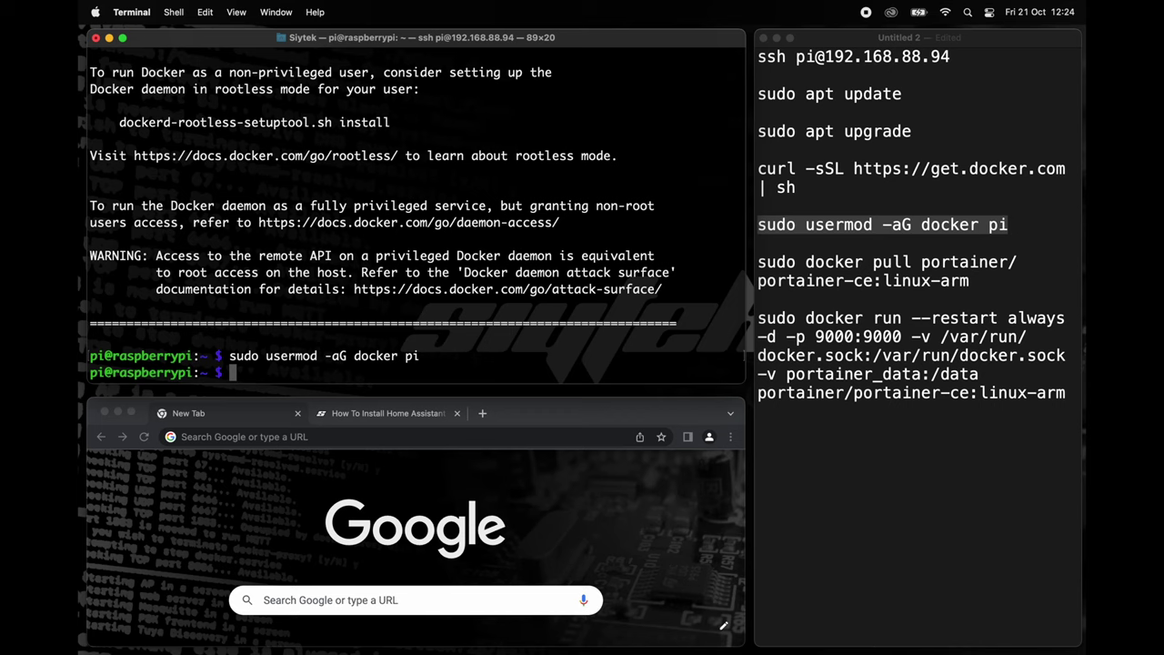
Pull the Portainer CE image, changing the copied linux-arm tag to linux-arm64.
click(983, 283)
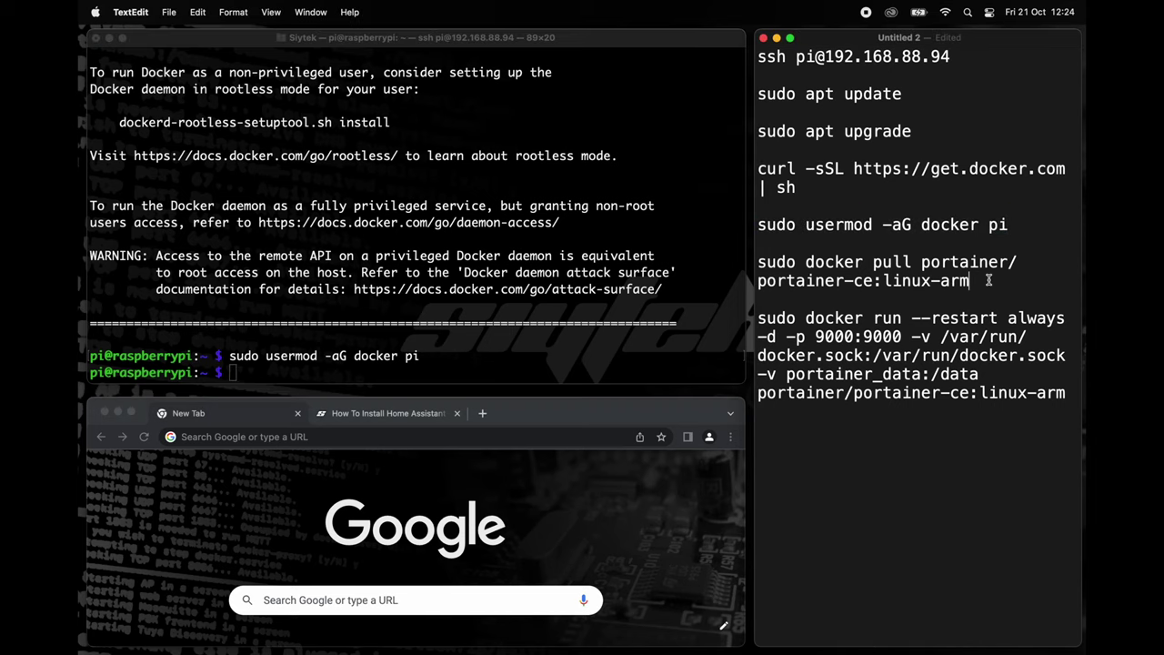
drag(971, 282, 757, 264)
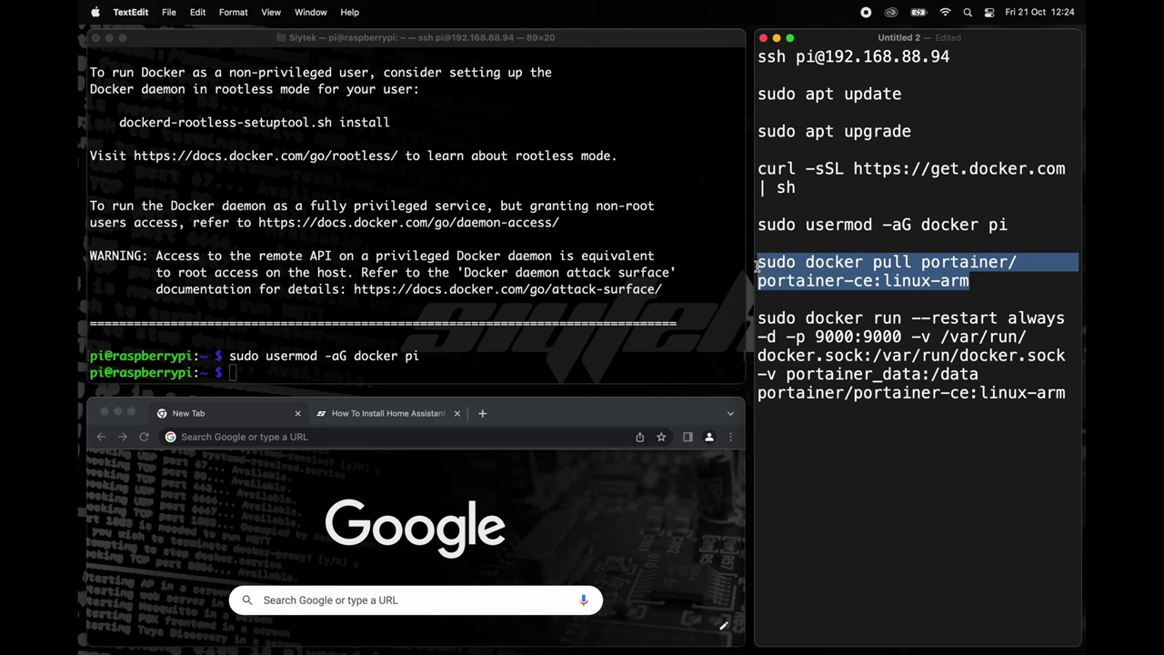
click(382, 374)
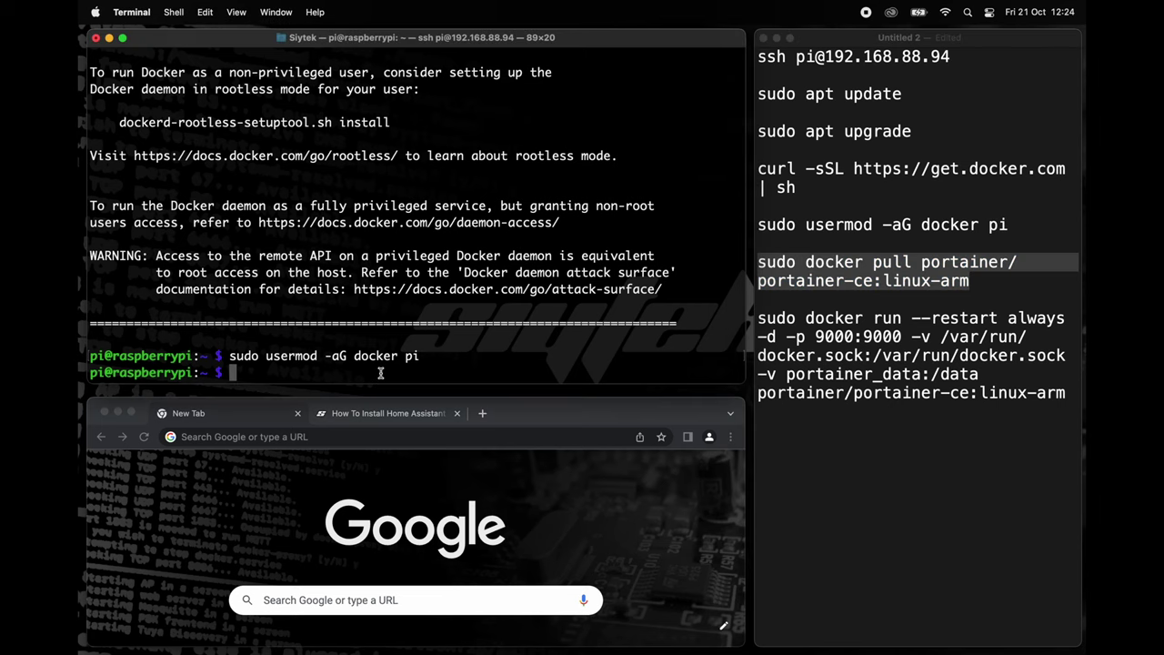
key(super+v)
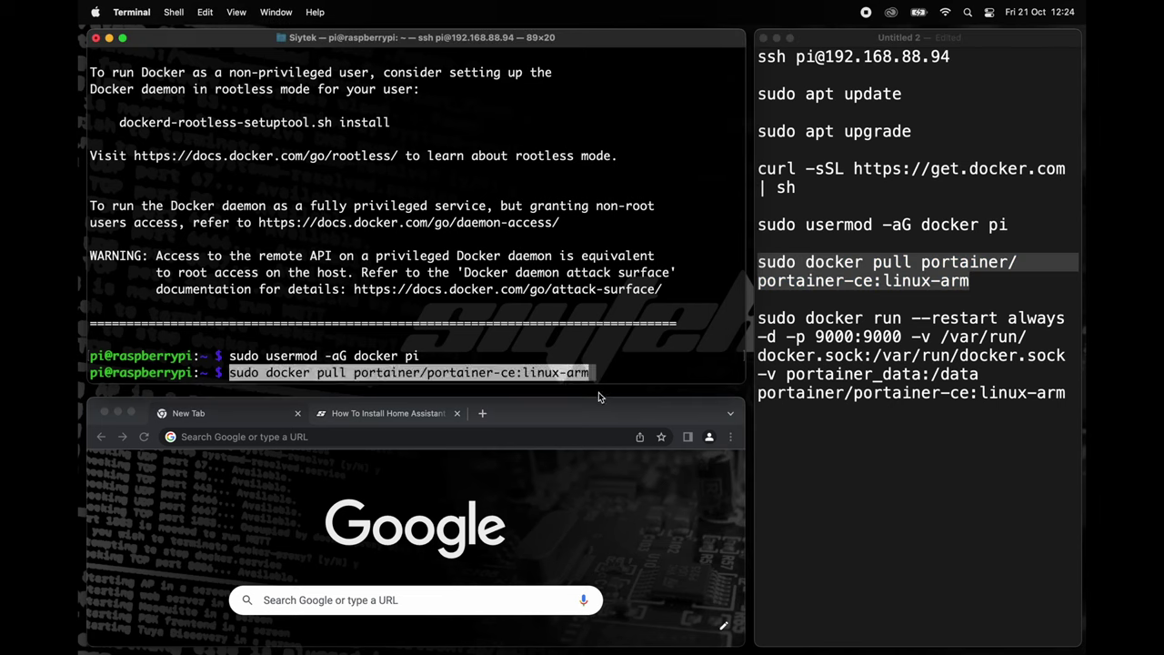
text(64)
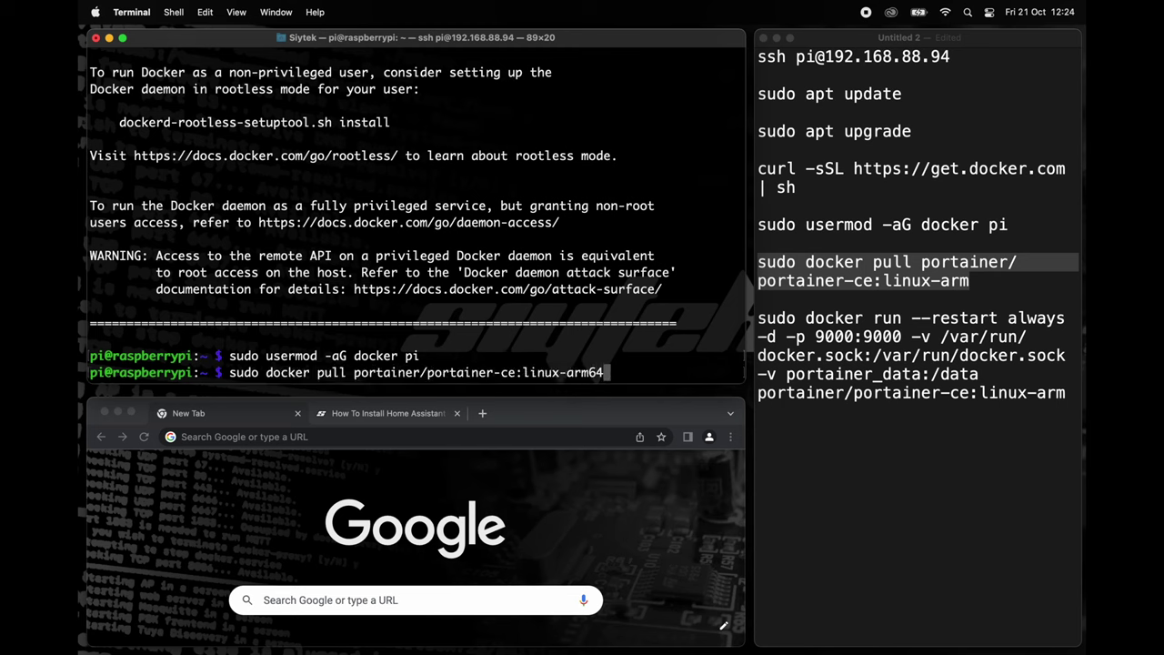
key(Return)
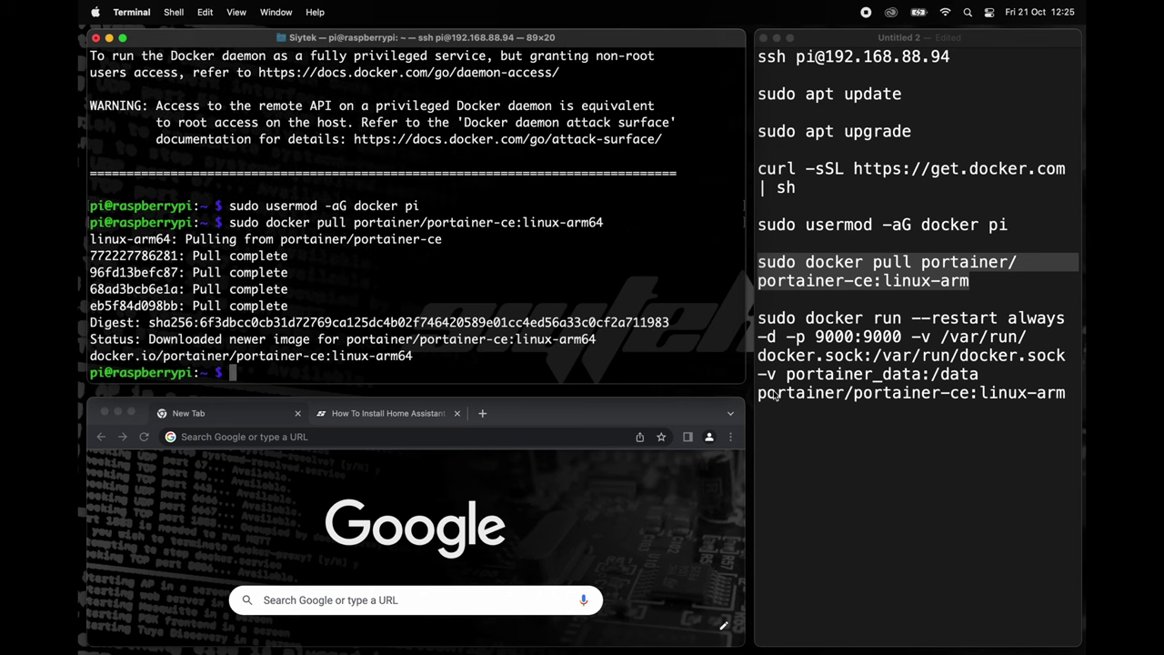
Run the Portainer container with the linux-arm64 image, then list the Pi's IPs with hostname -I.
click(1037, 393)
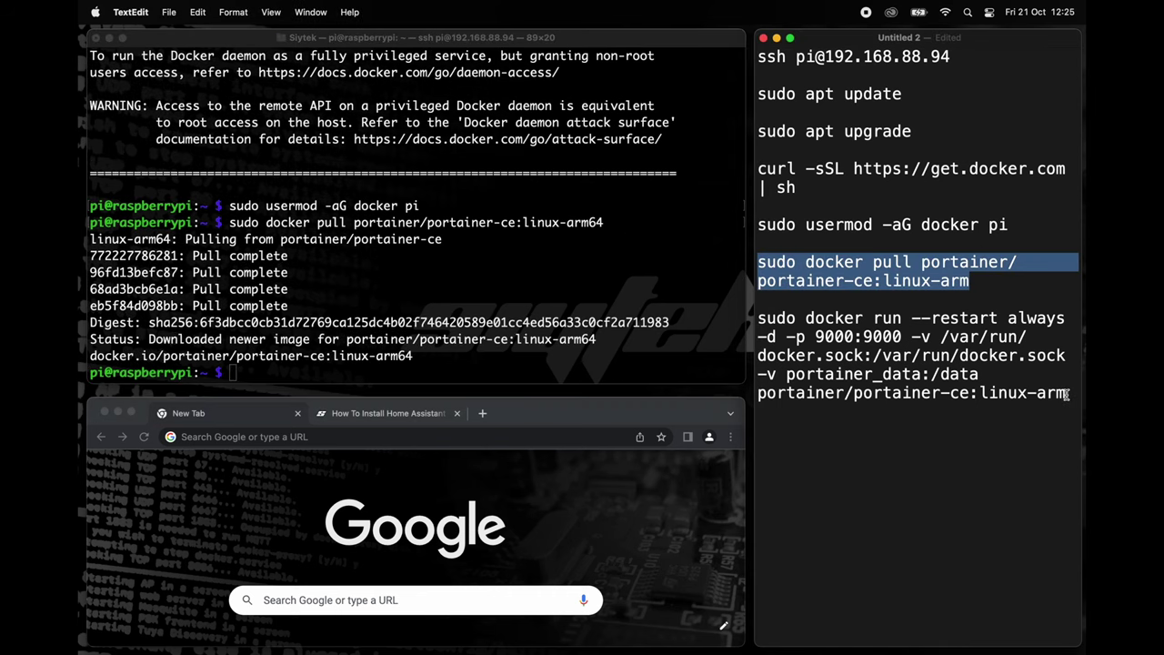
drag(1069, 393, 756, 317)
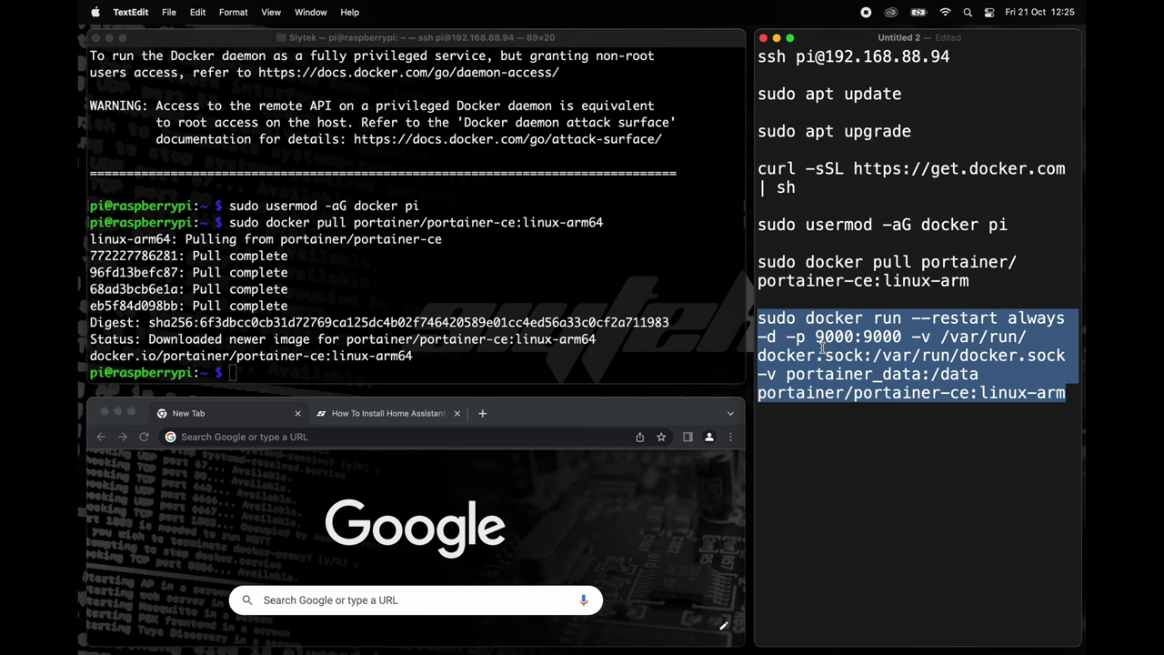
click(326, 373)
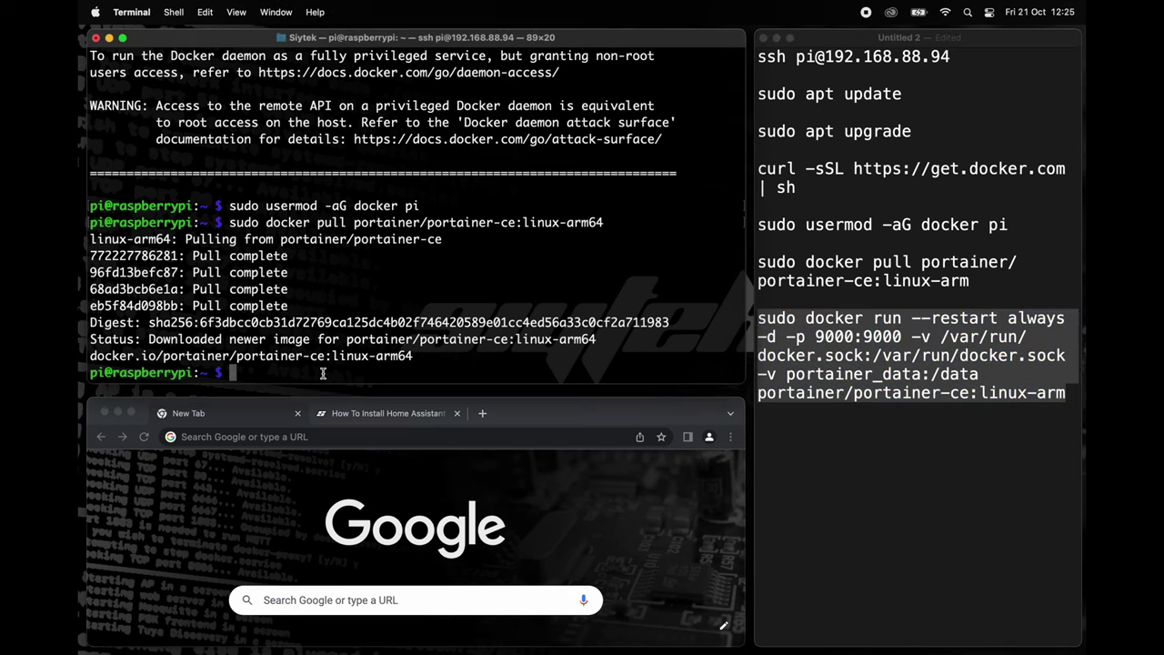
key(super+v)
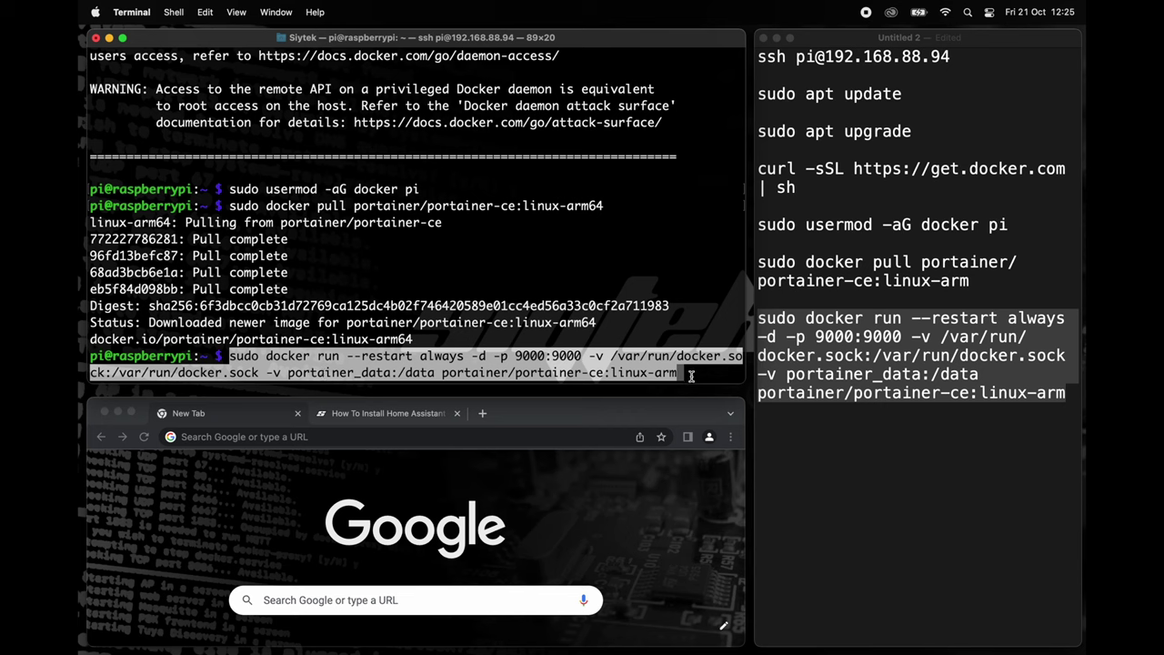
text(64)
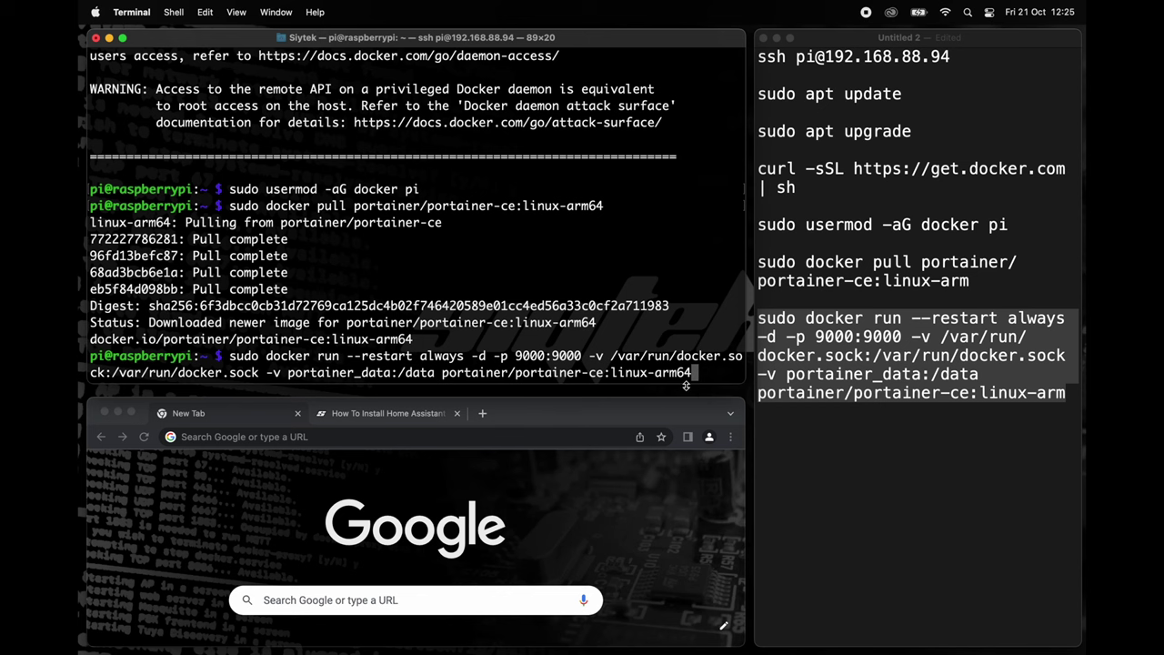
key(Return)
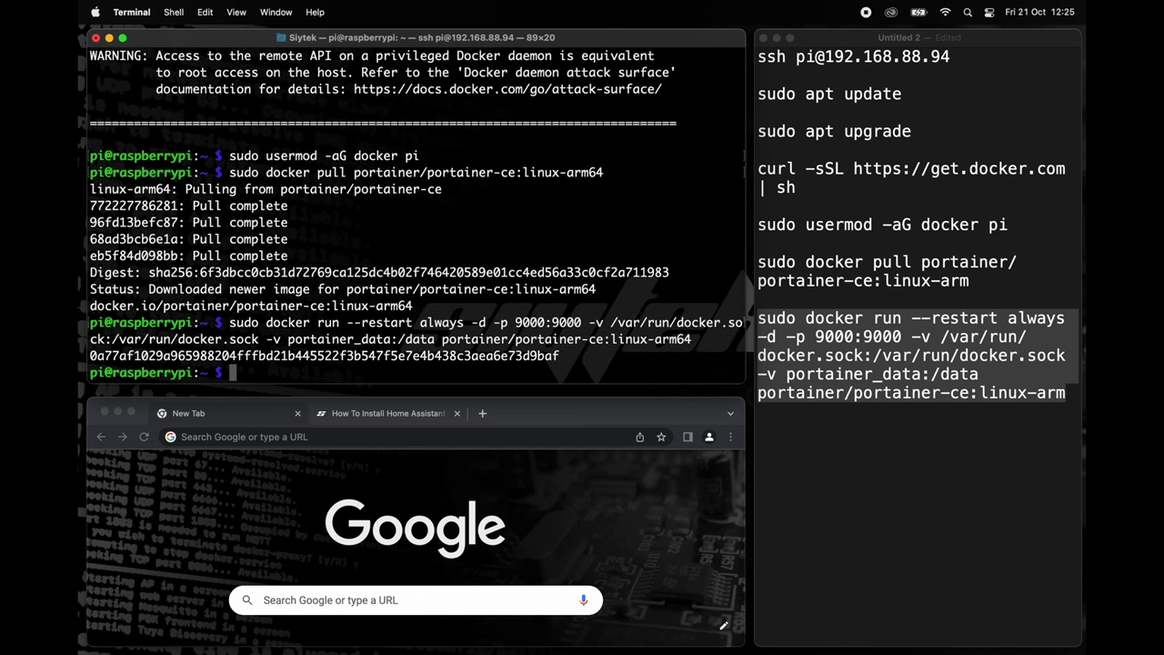
text(hostname -I)
key(Return)
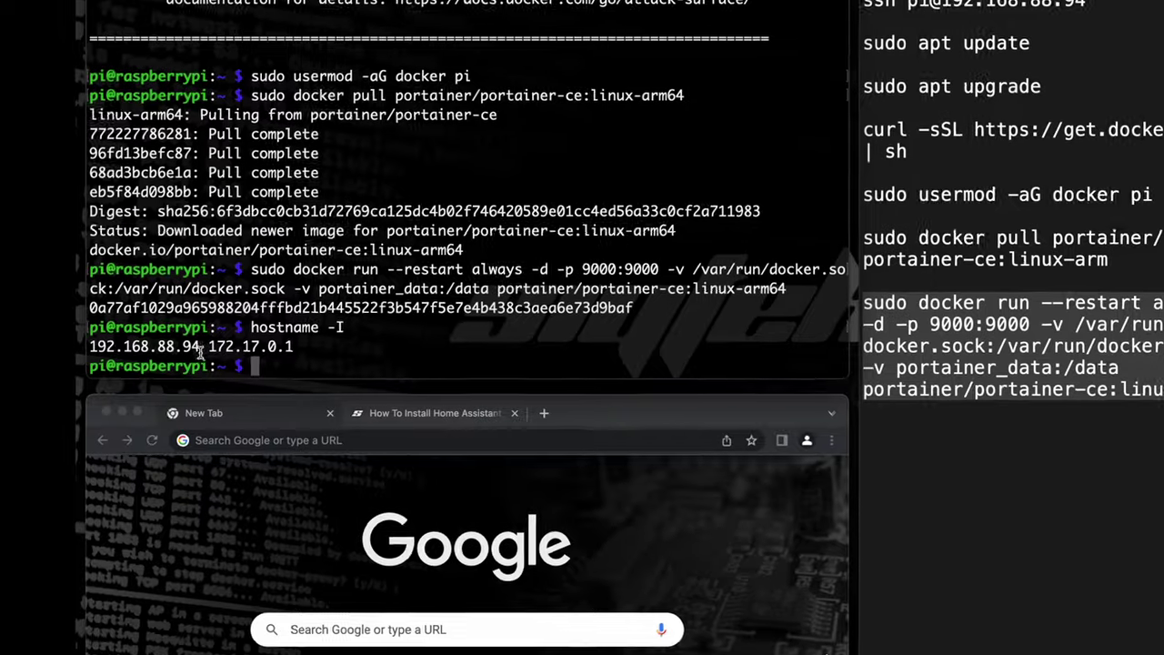
Copy the Pi's IP from Terminal and load 192.168.88.94:9000 in Chrome.
drag(201, 346, 89, 346)
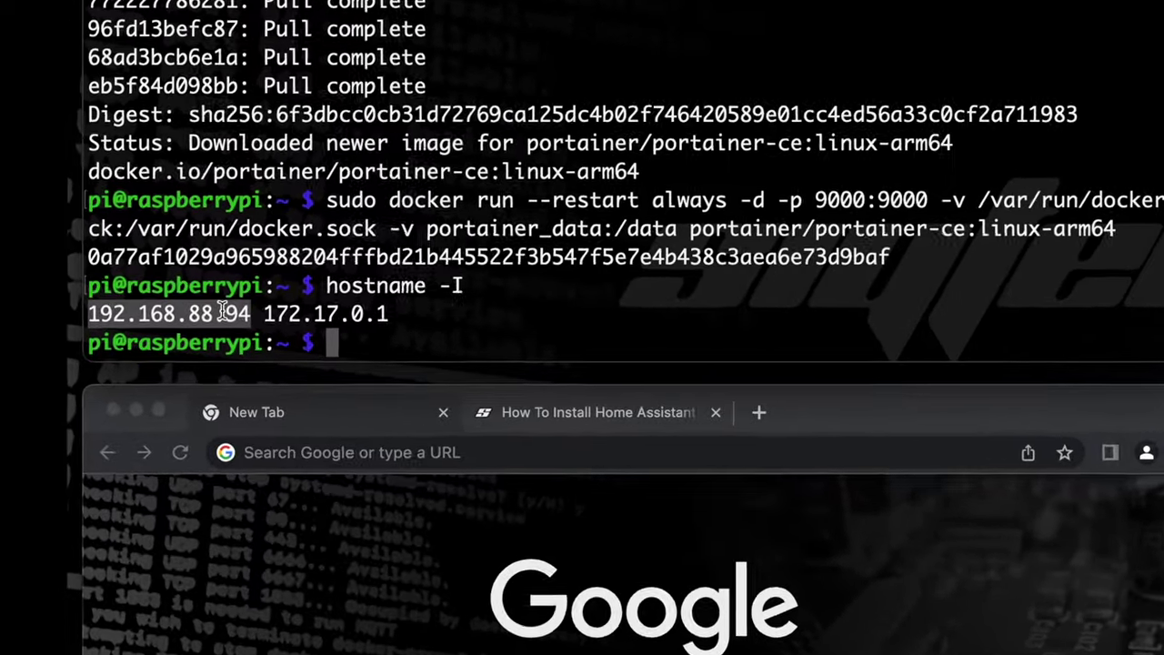
right_click(190, 329)
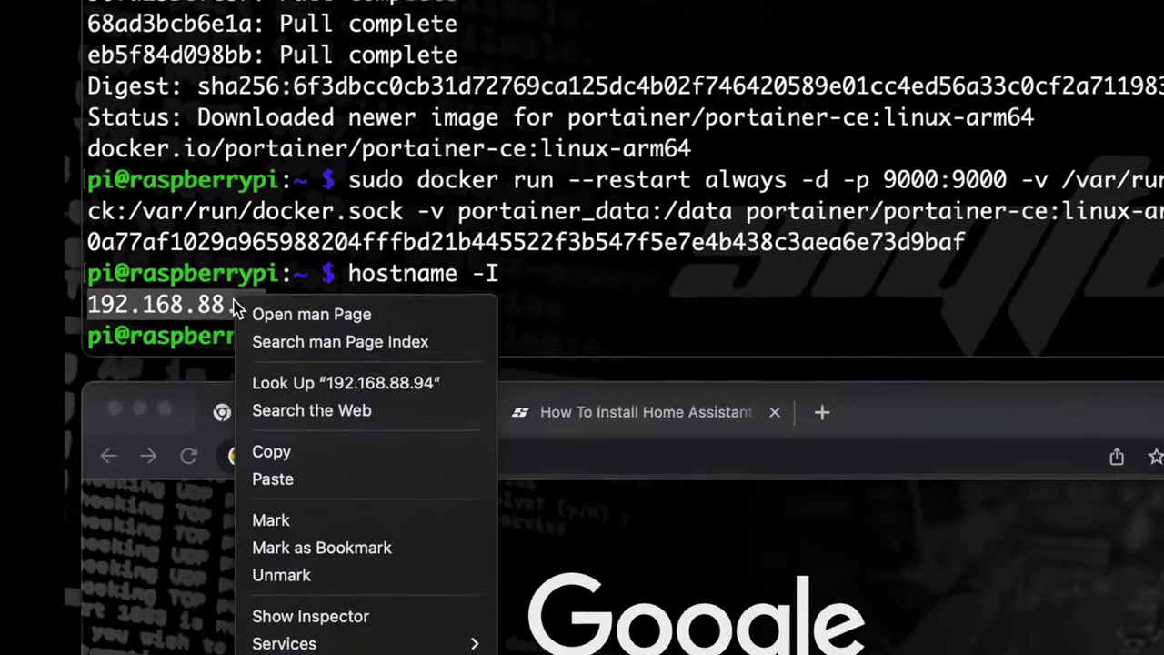
click(304, 454)
click(486, 449)
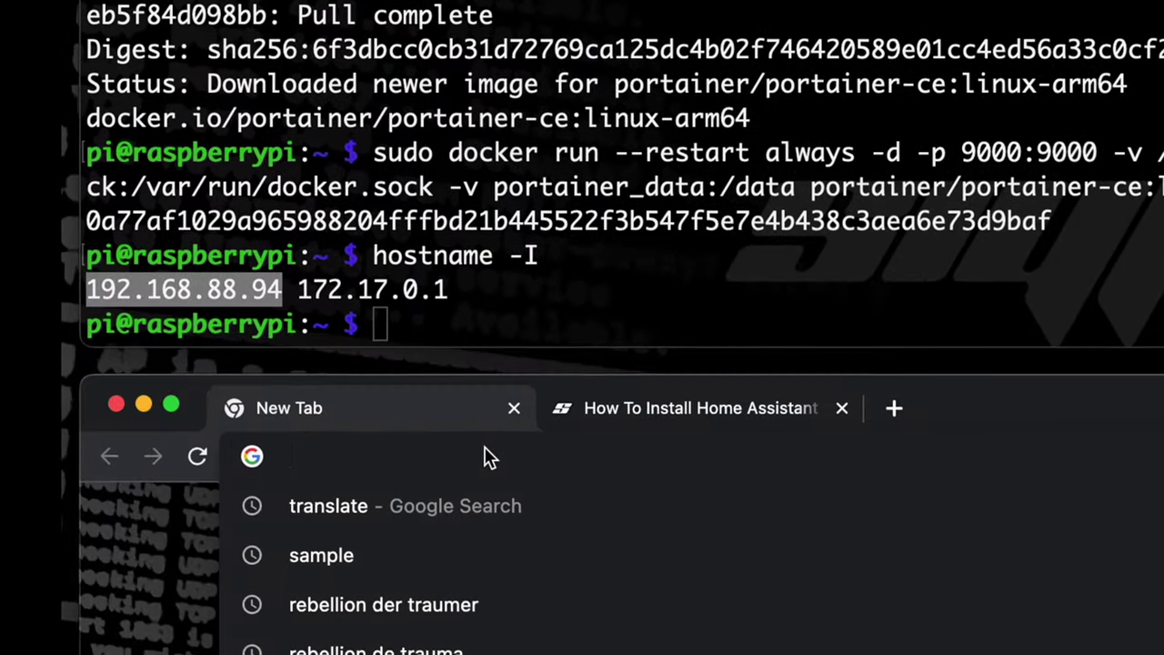
key(super+v)
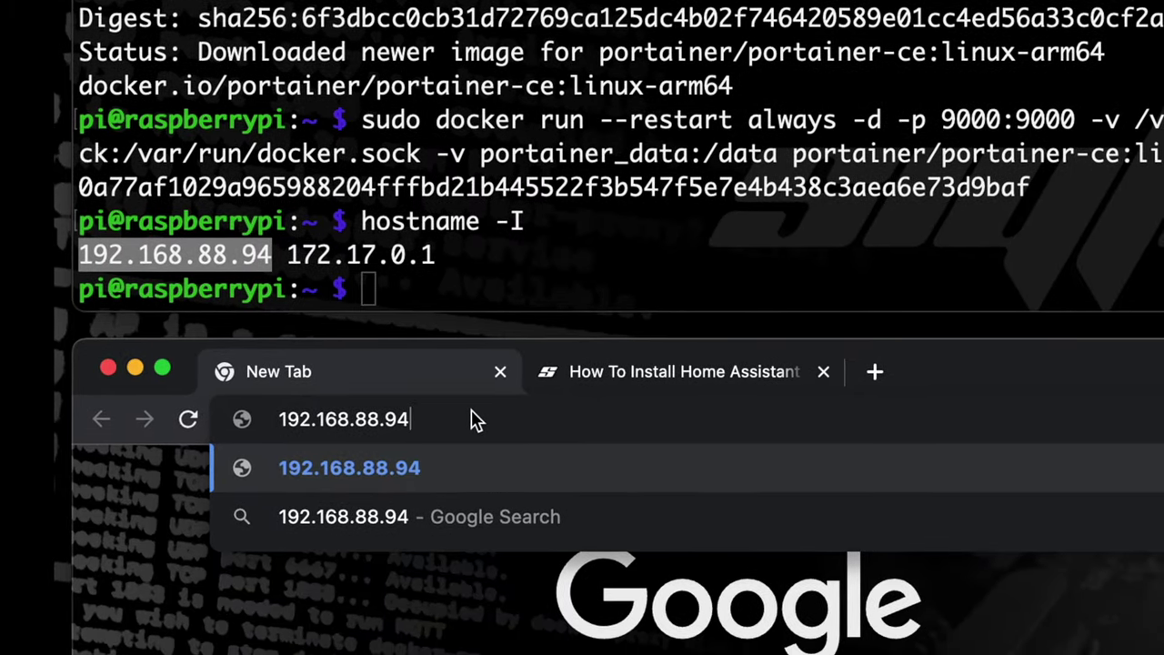
text(:9000)
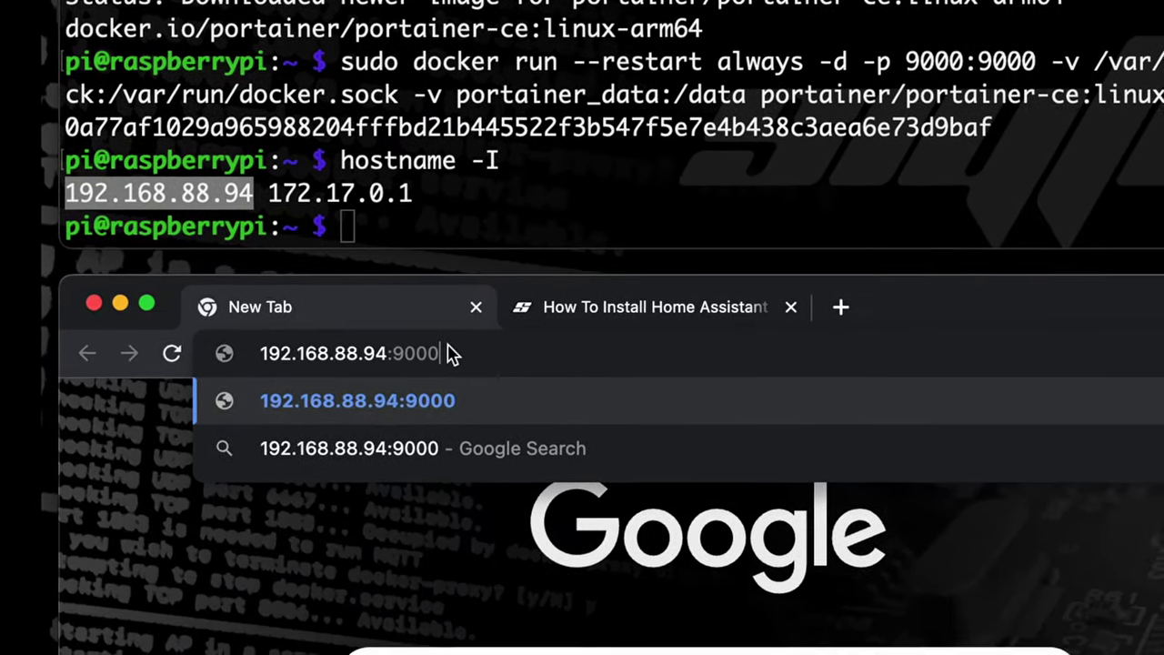
key(Return)
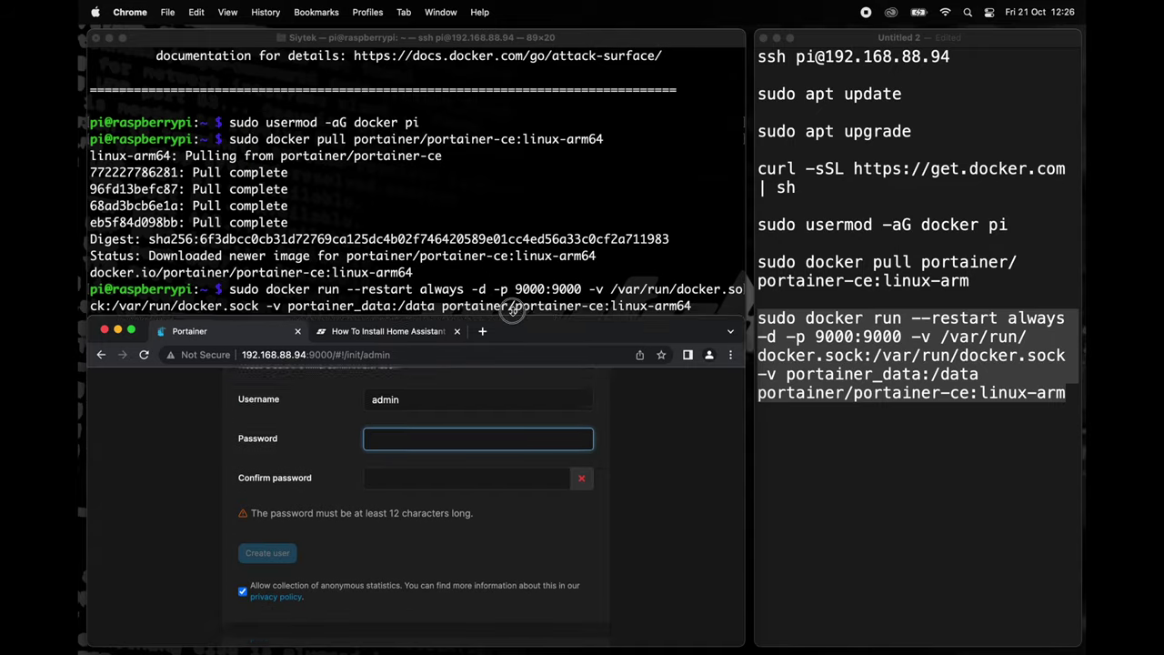
mouse_move(887, 248)
mouse_down()
mouse_move(500, 151)
mouse_move(493, 27)
mouse_up()
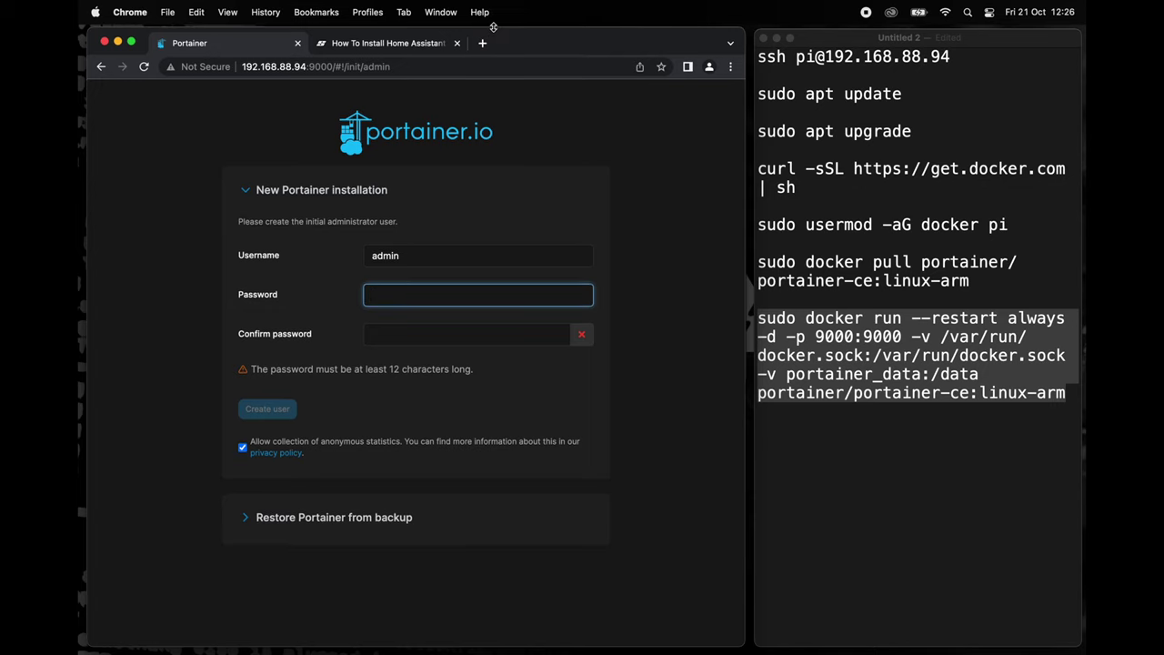
Replace the default 'admin' username, then enter the admin password and its confirmation.
click(421, 254)
drag(434, 254, 360, 254)
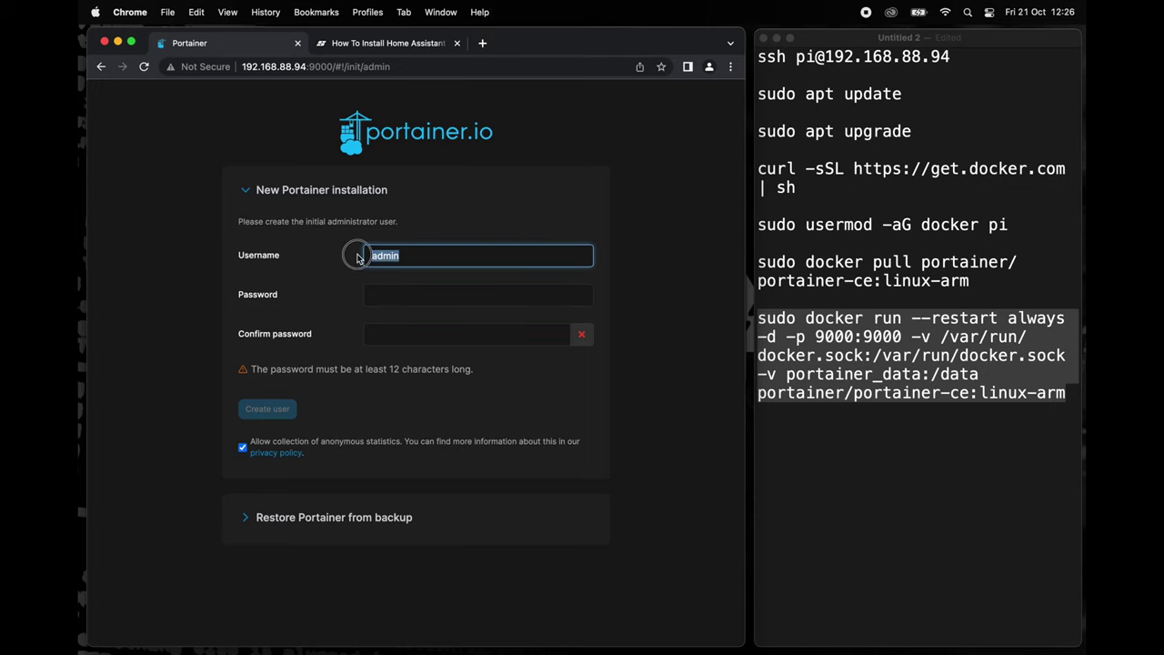
key(Tab)
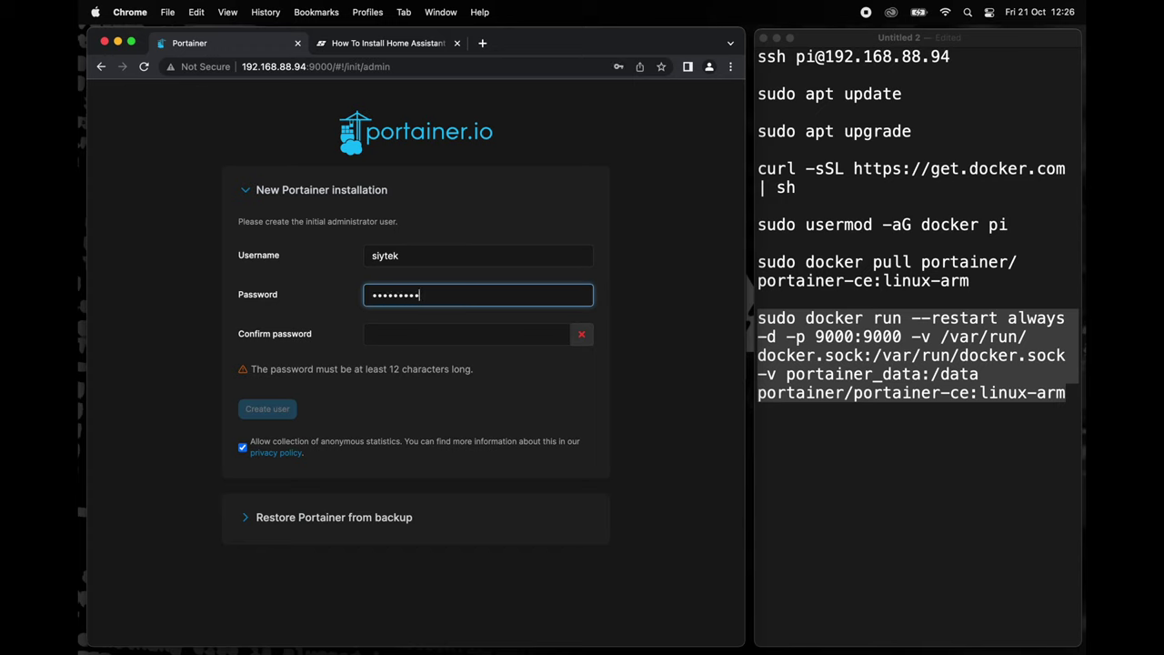
key(Tab)
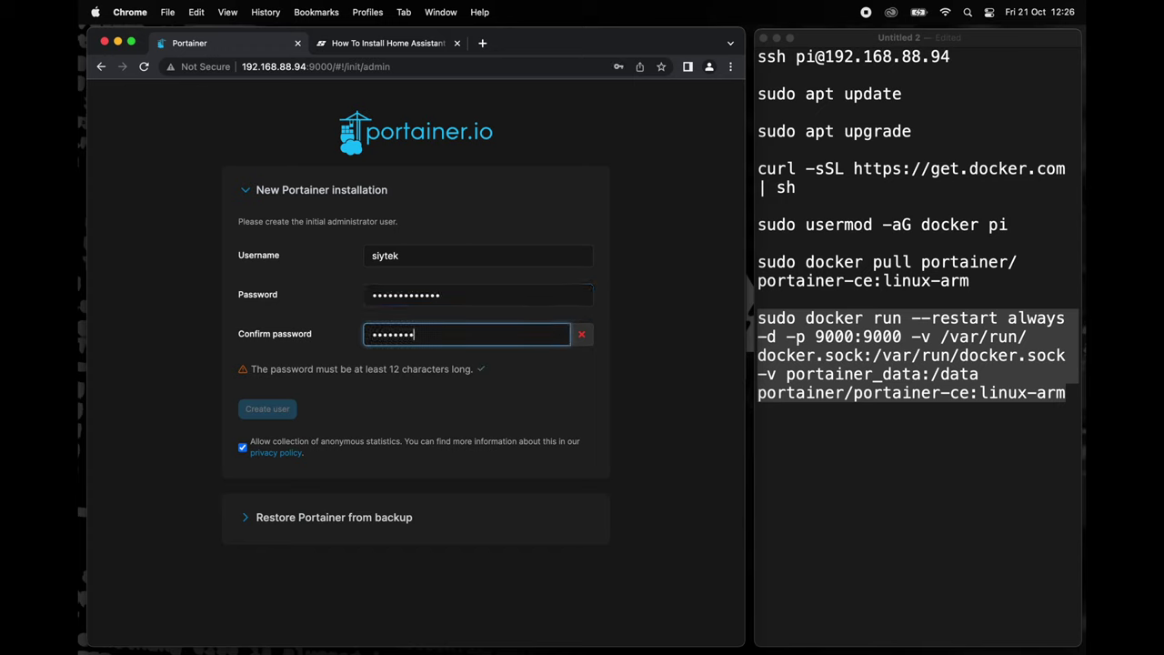
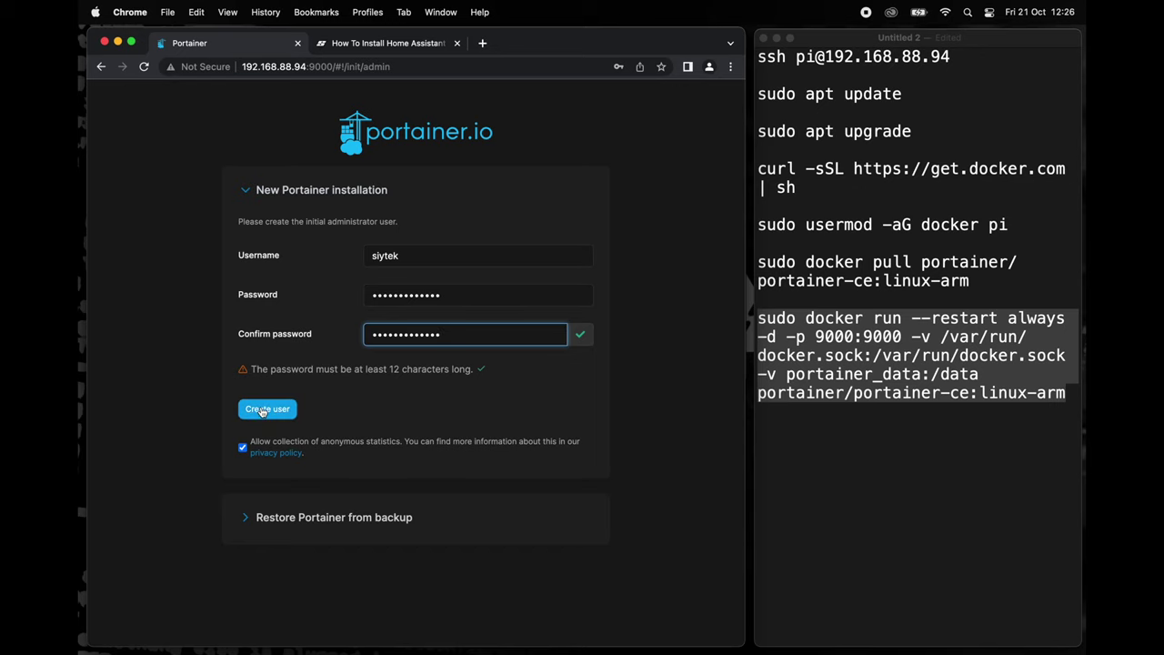
Create the admin user and open the local Docker environment's dashboard.
click(262, 412)
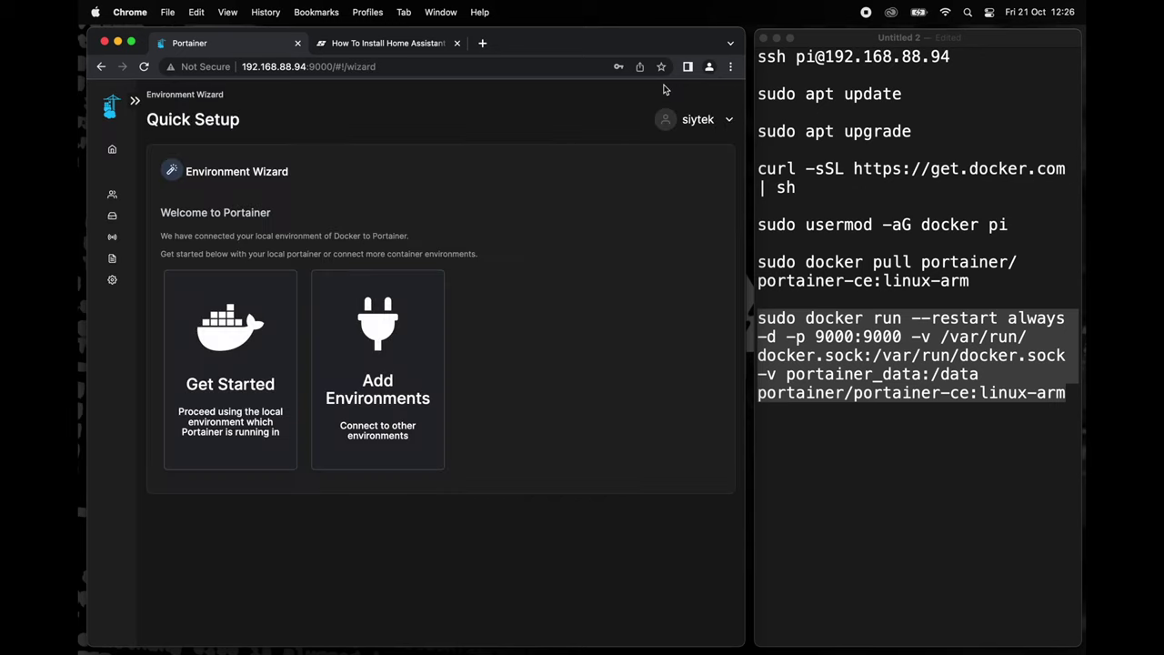
click(231, 373)
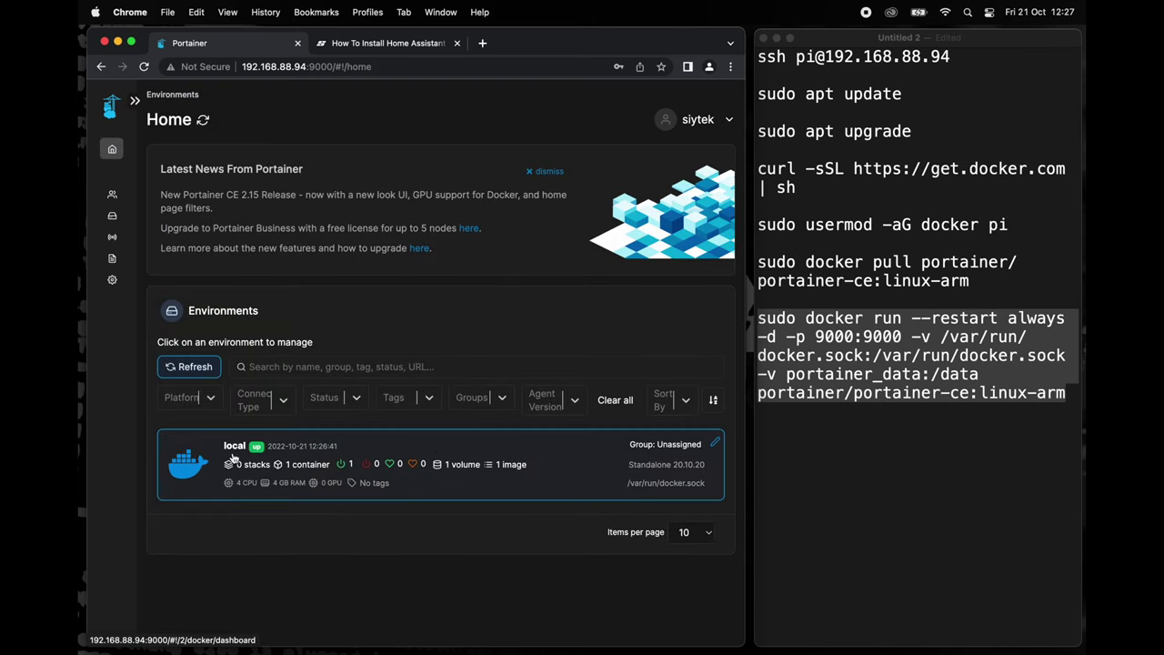
click(234, 458)
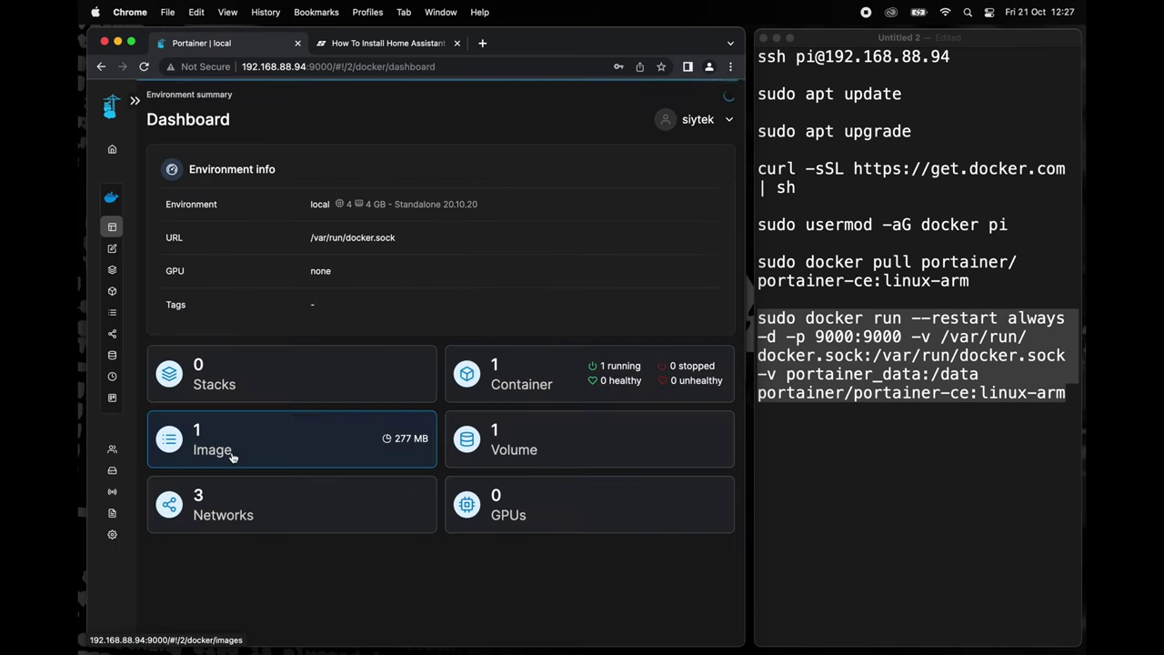
Add a new volume named Home-Assistant from the Volumes list.
click(135, 103)
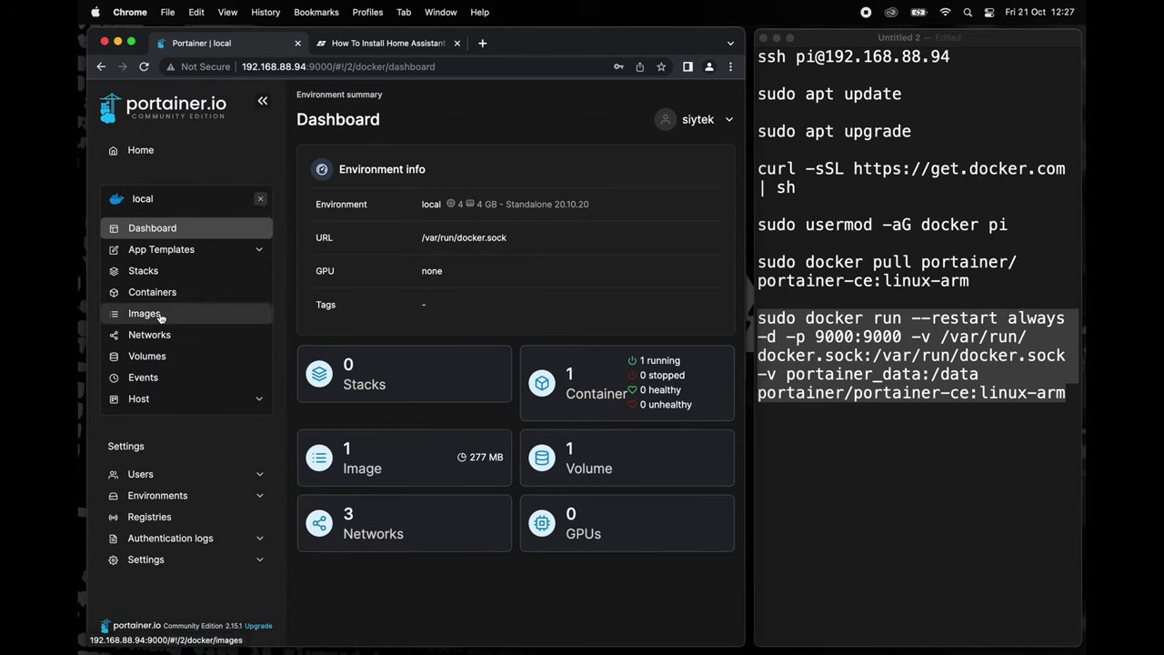
click(160, 358)
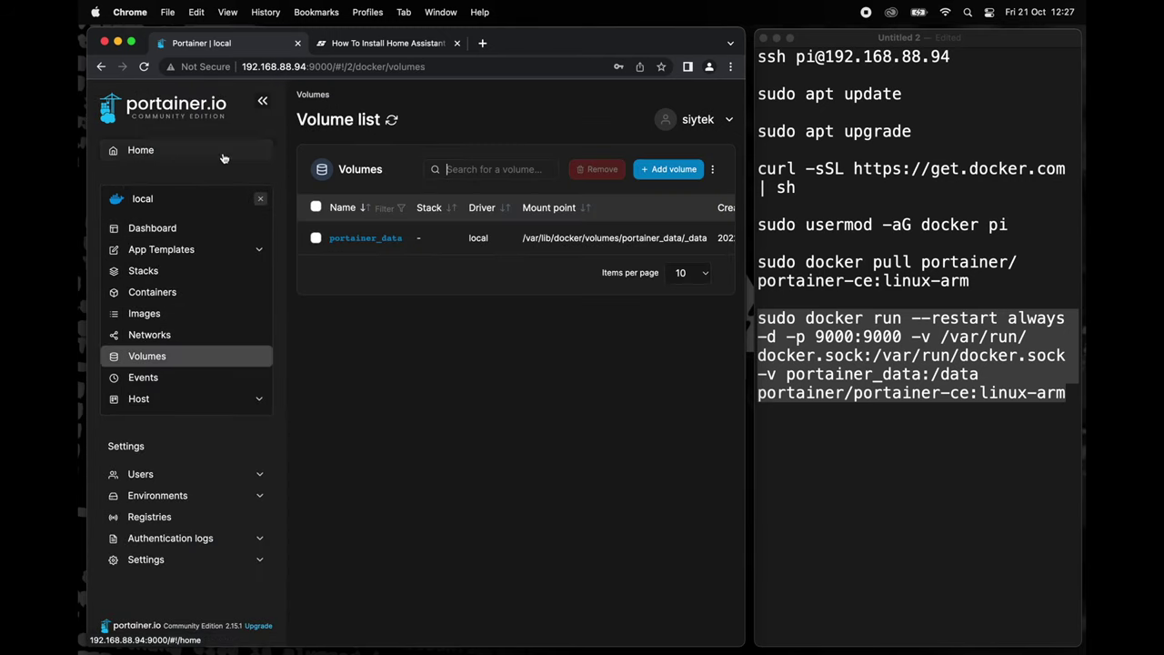
click(263, 101)
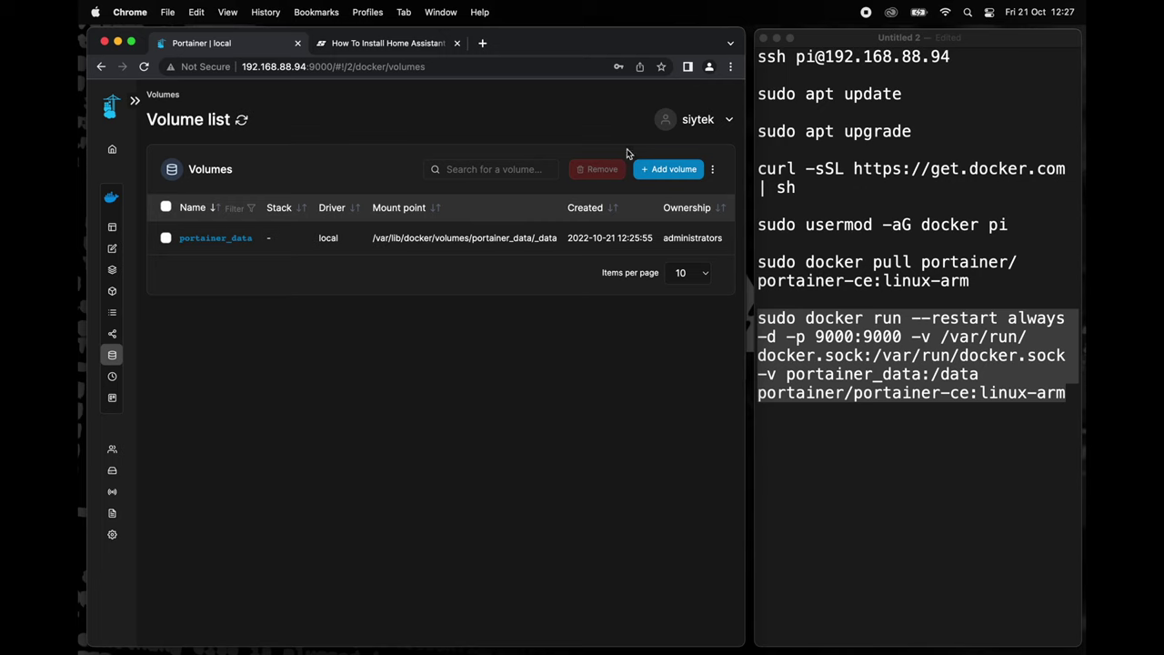
click(663, 173)
text(Home-Assistant)
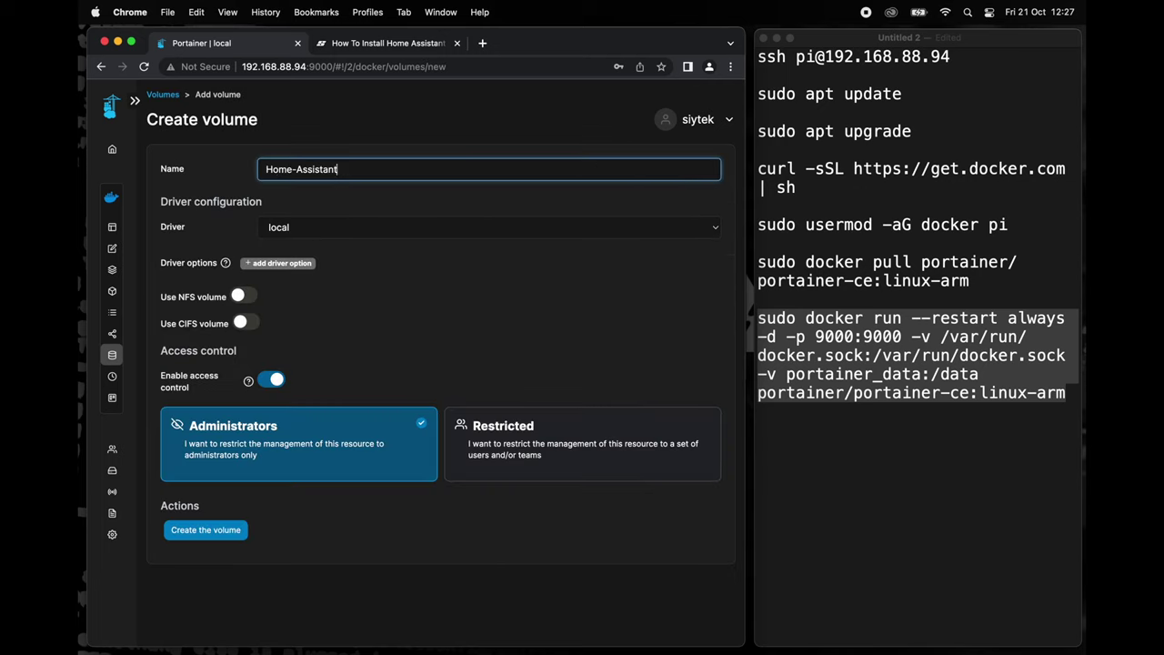
click(209, 529)
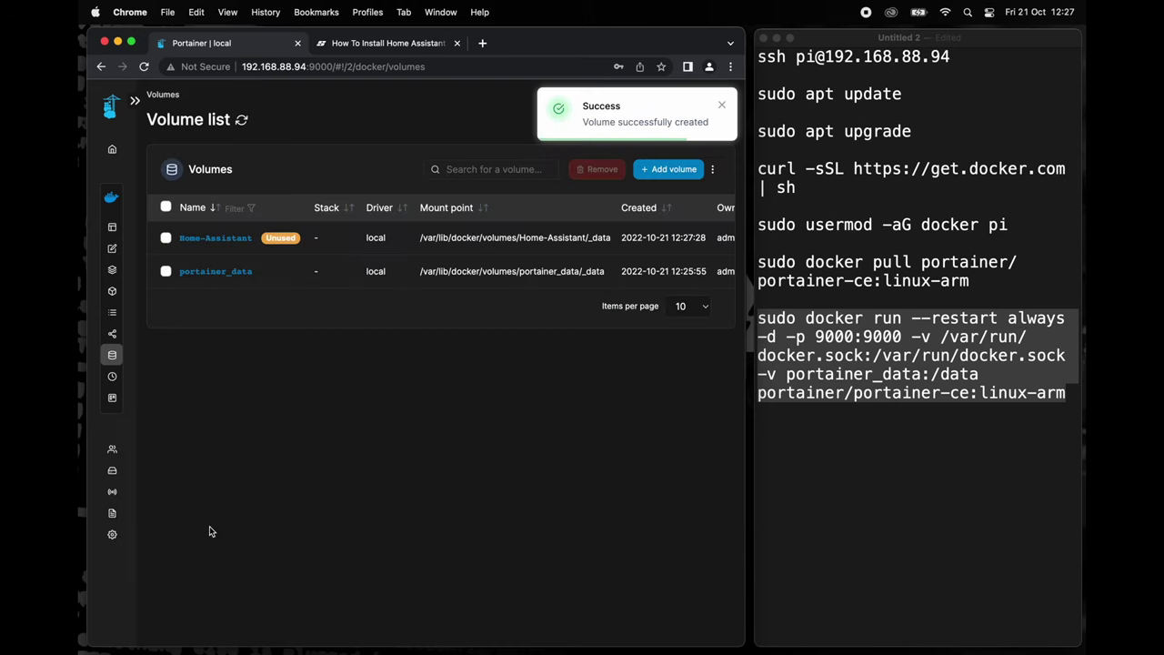
click(136, 101)
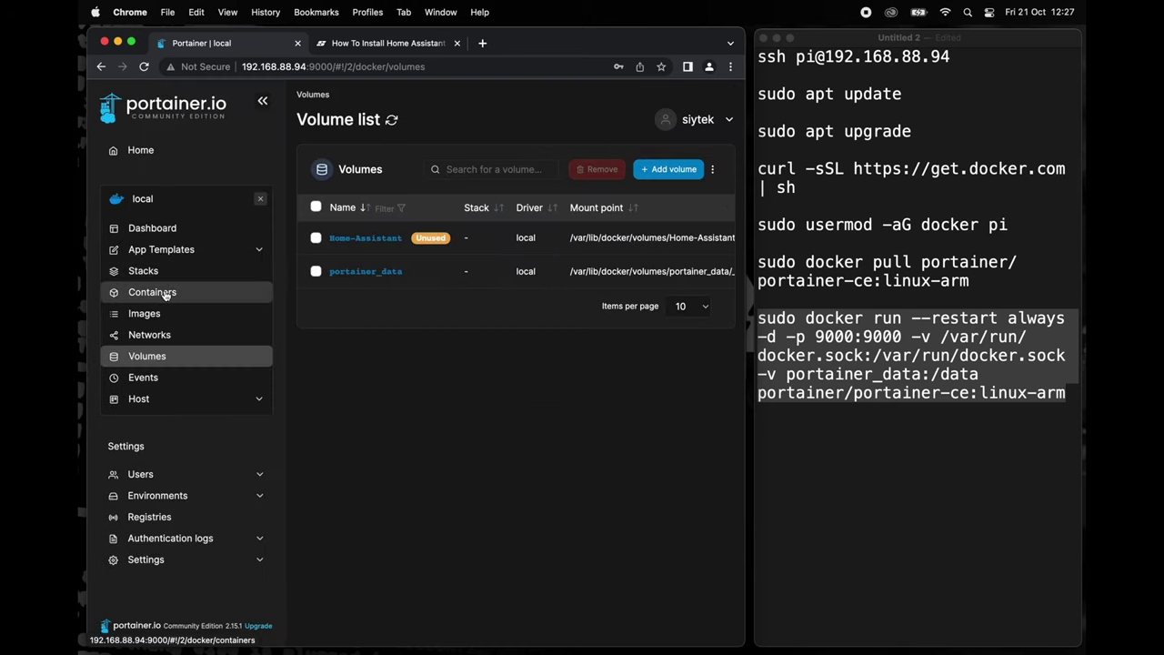
Start a new container named Home-Assistant with image setup in advanced mode.
click(202, 296)
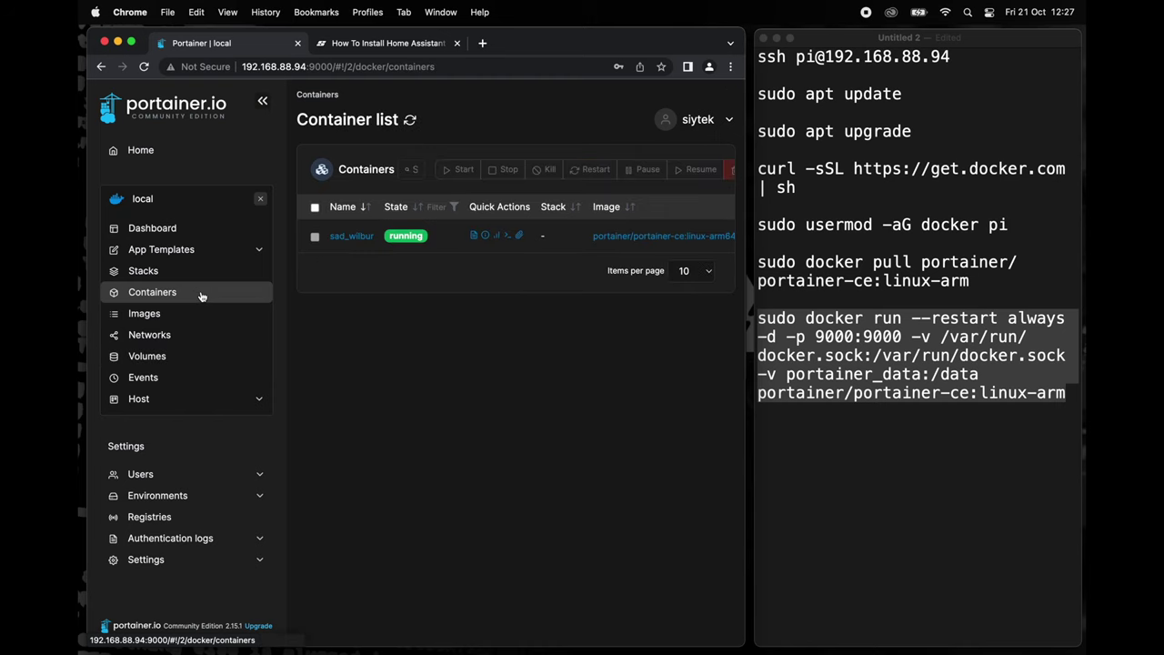
click(263, 101)
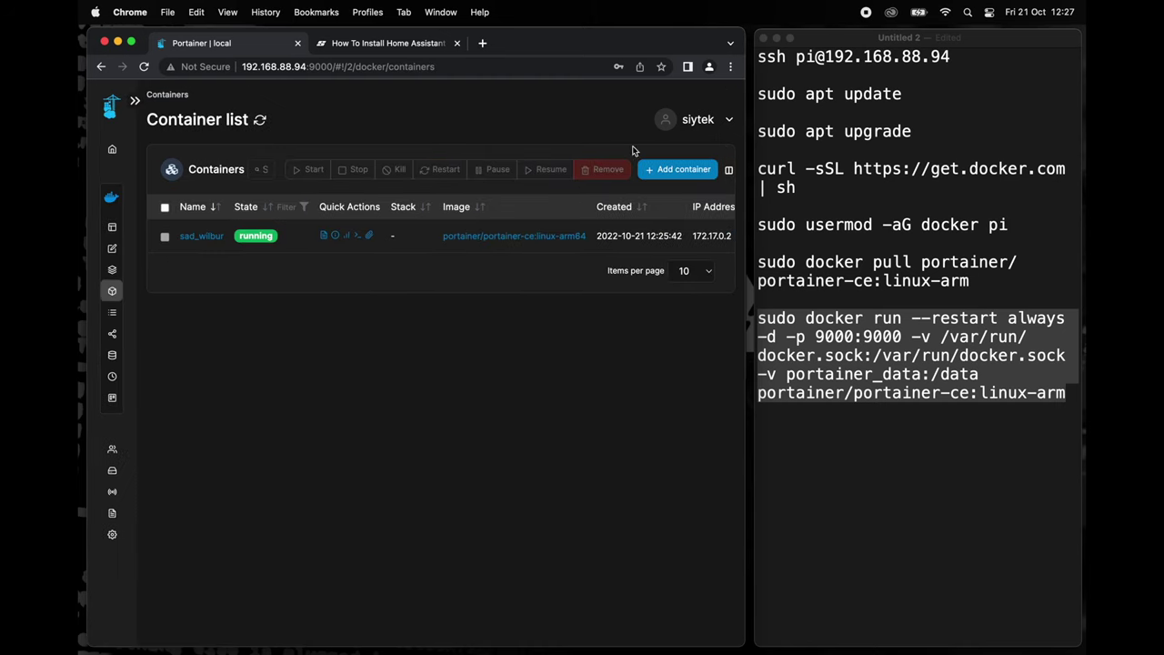
click(678, 169)
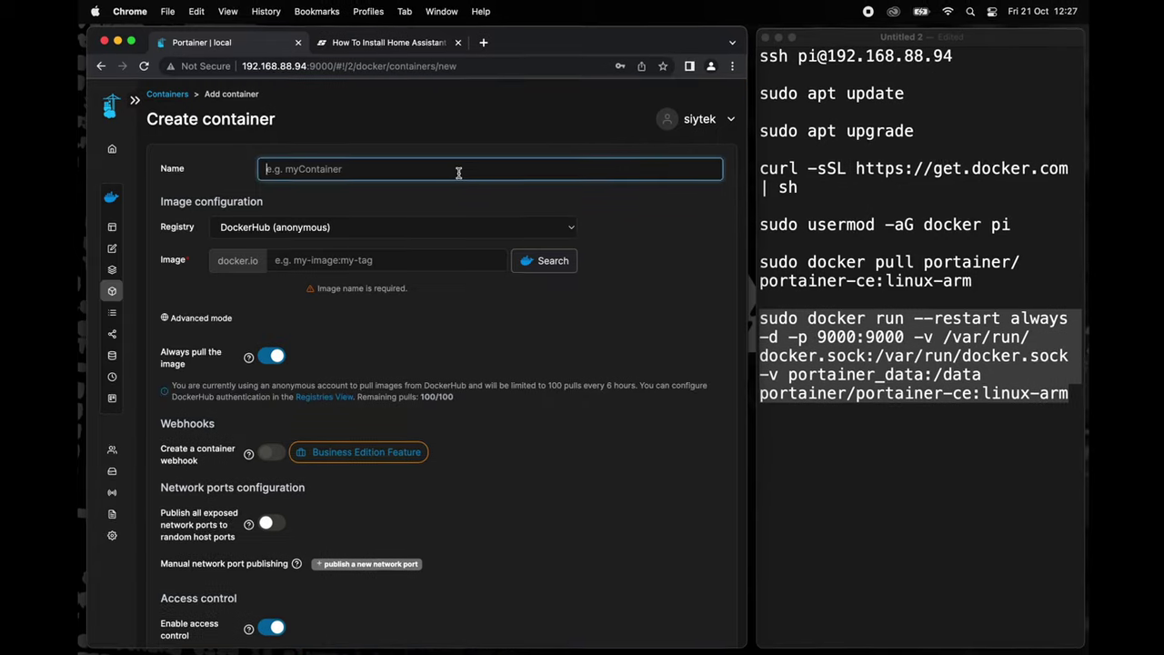
text(Home-Assistant)
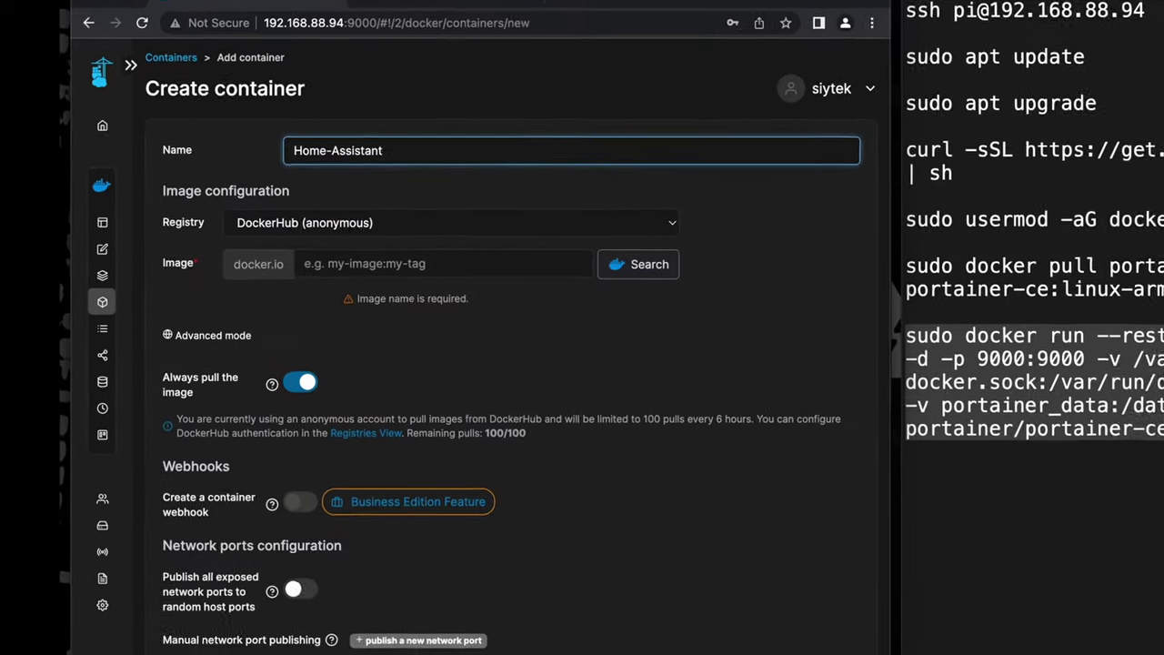
click(207, 335)
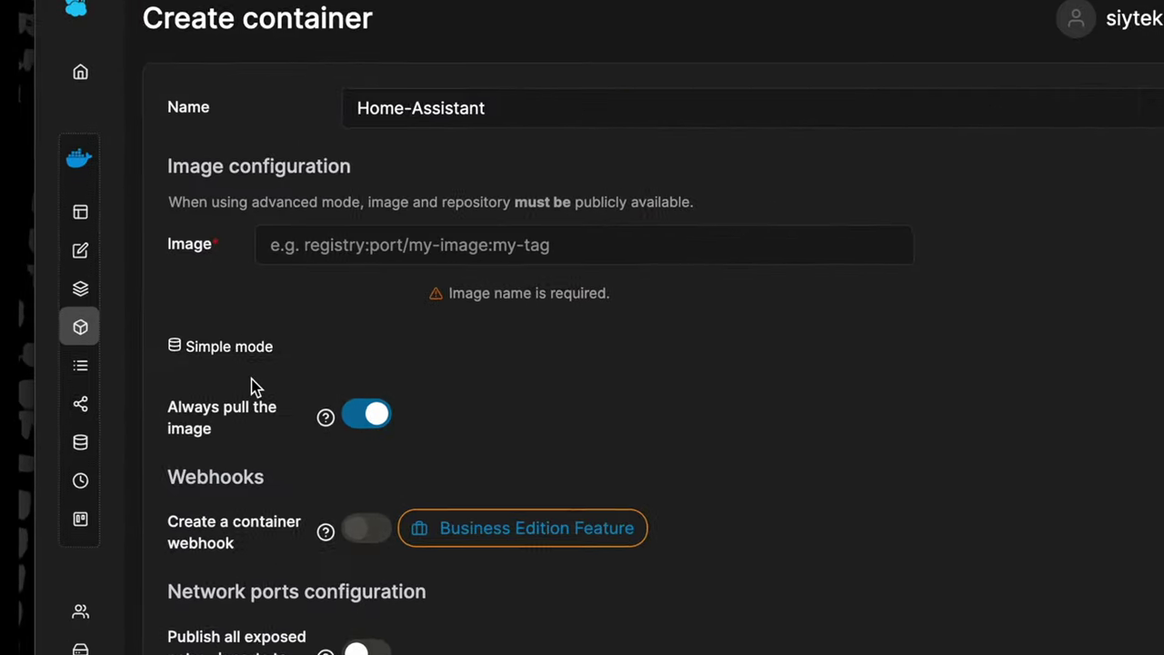
Set the image to ghcr.io/home-assistant/raspberrypi4-homeassistant:stable, copied from the install guide.
click(354, 46)
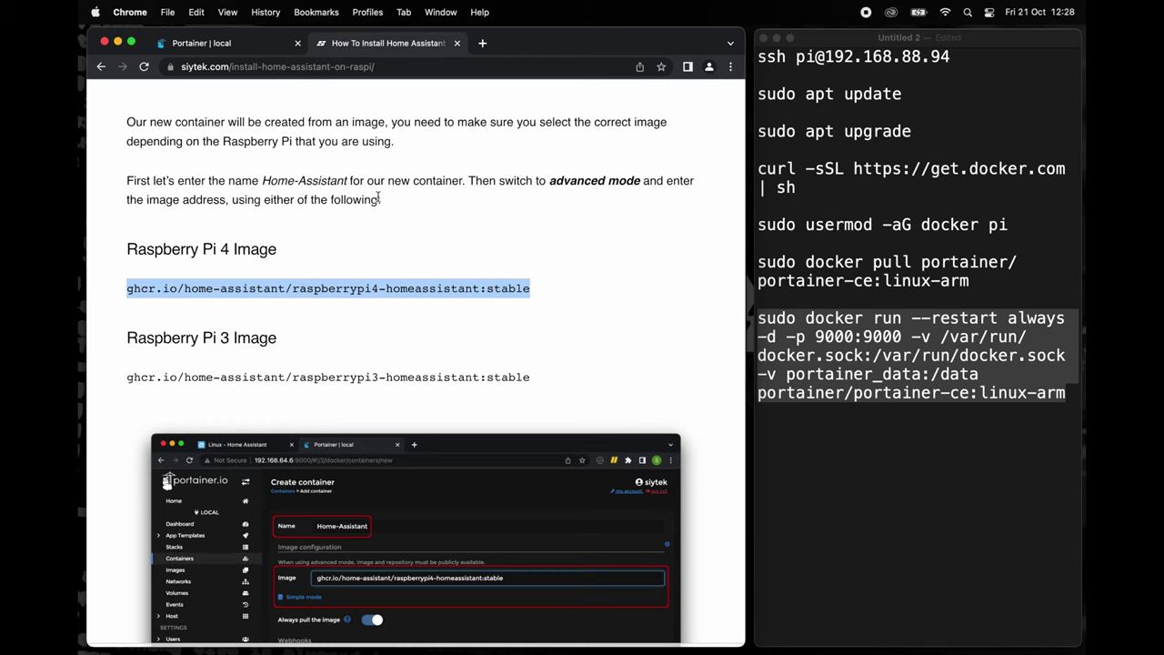
right_click(372, 288)
click(396, 316)
click(251, 47)
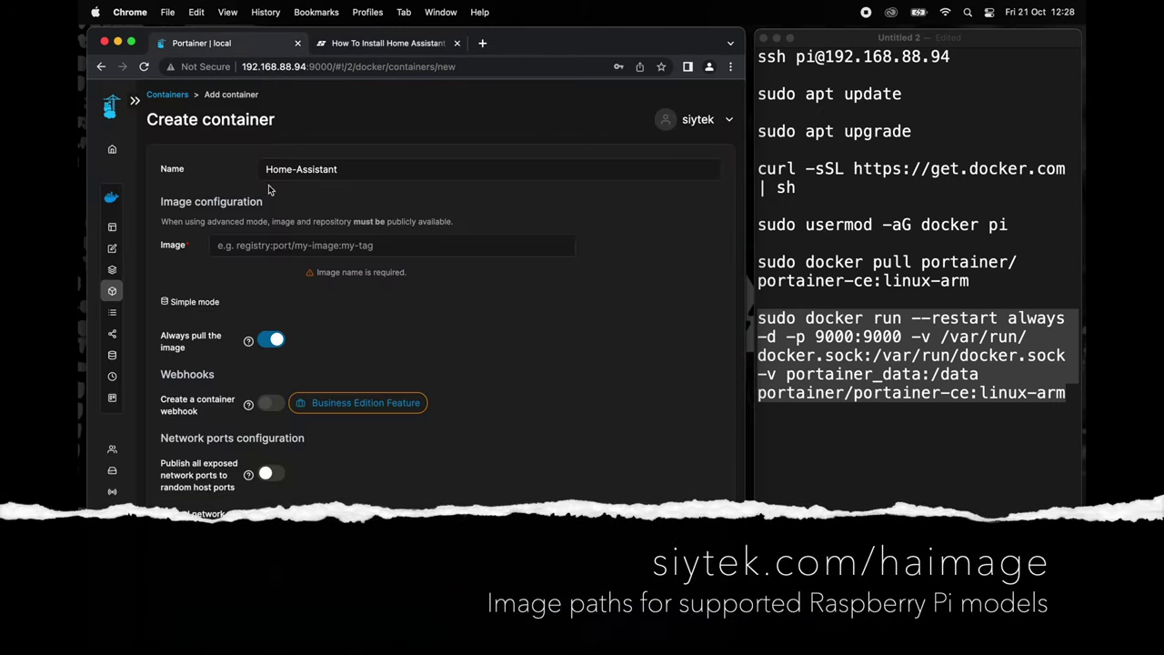
right_click(264, 246)
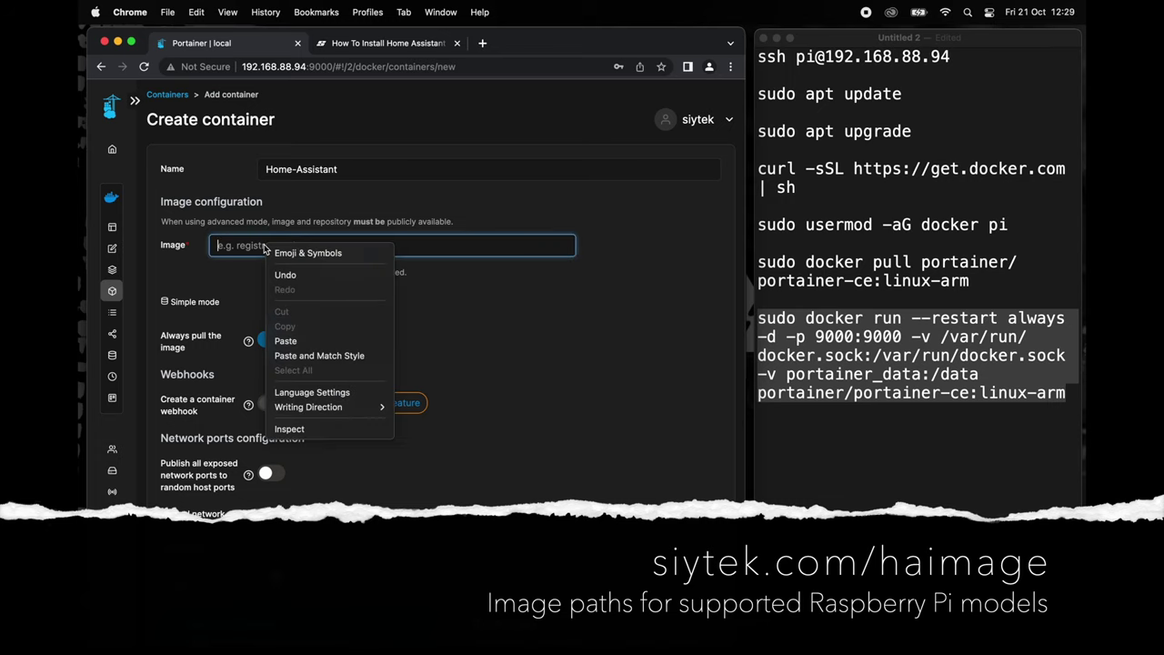
click(294, 349)
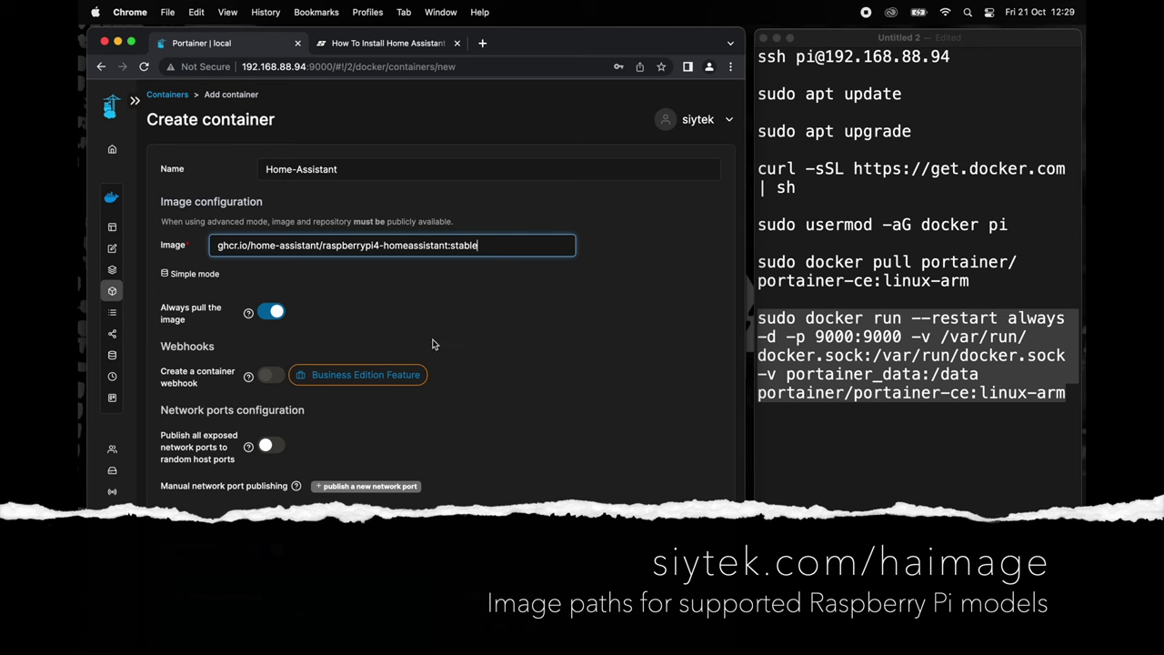
scroll(461, 386, down, 3)
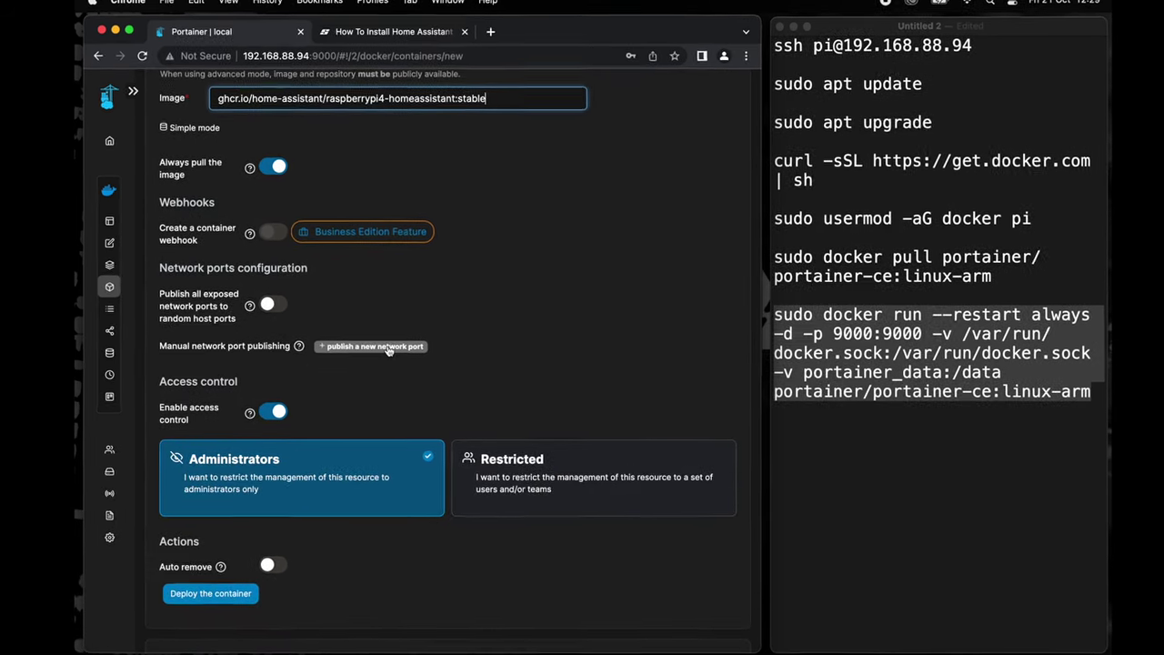
Publish host port 8123 to container port 8123.
click(387, 348)
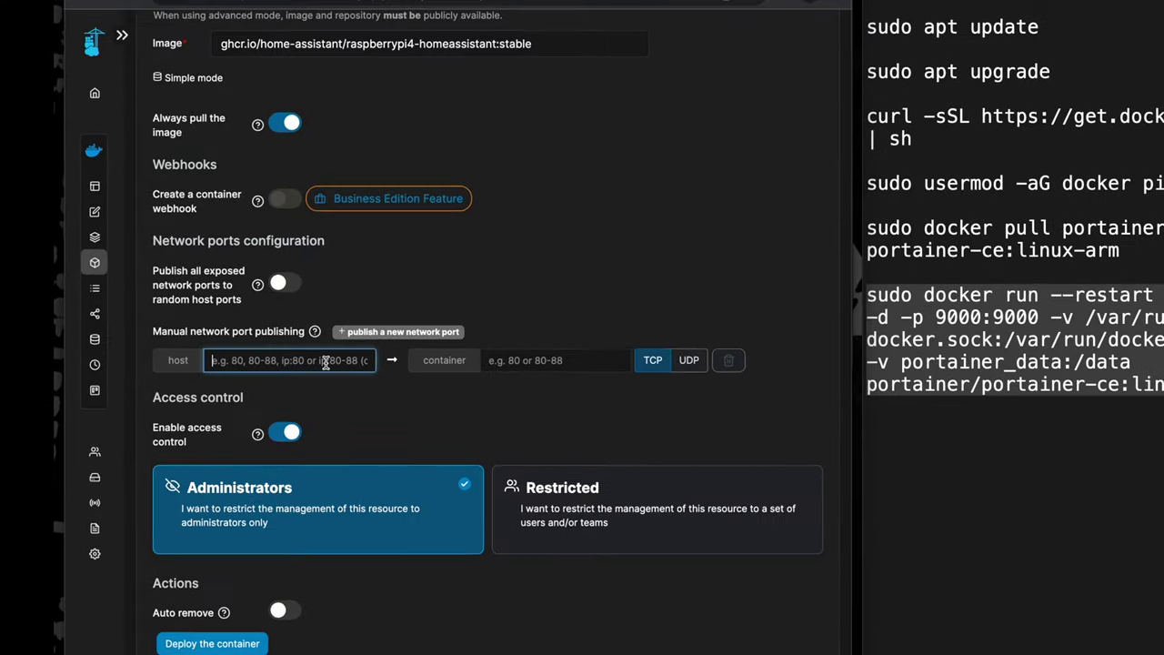
text(8123)
click(546, 364)
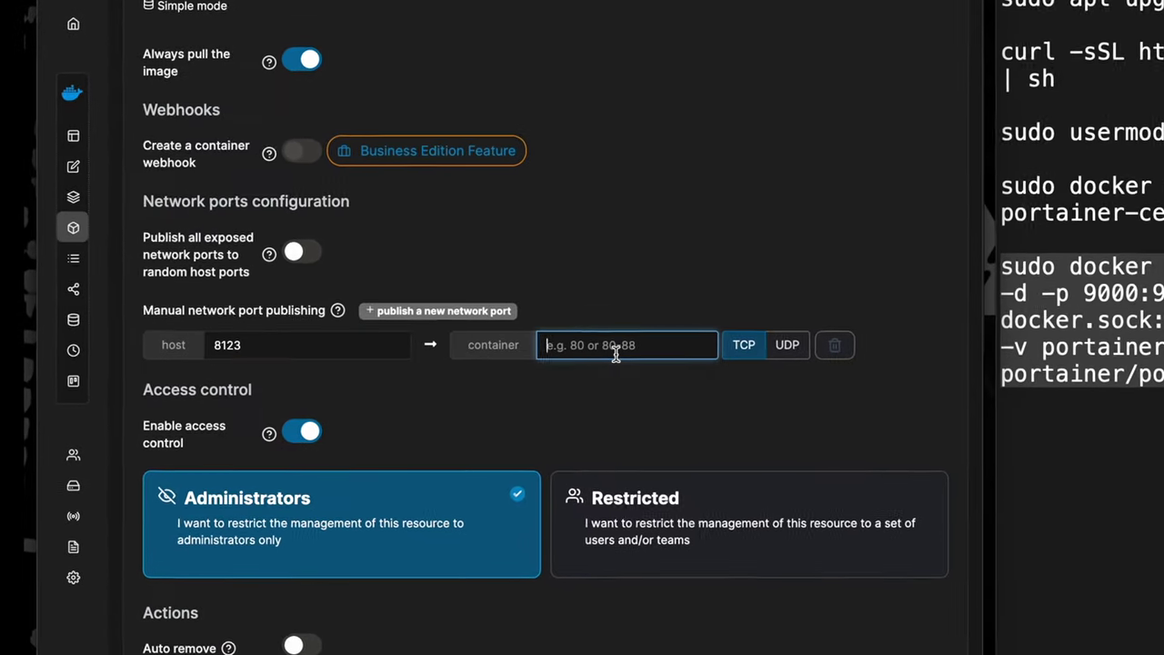
text(8123)
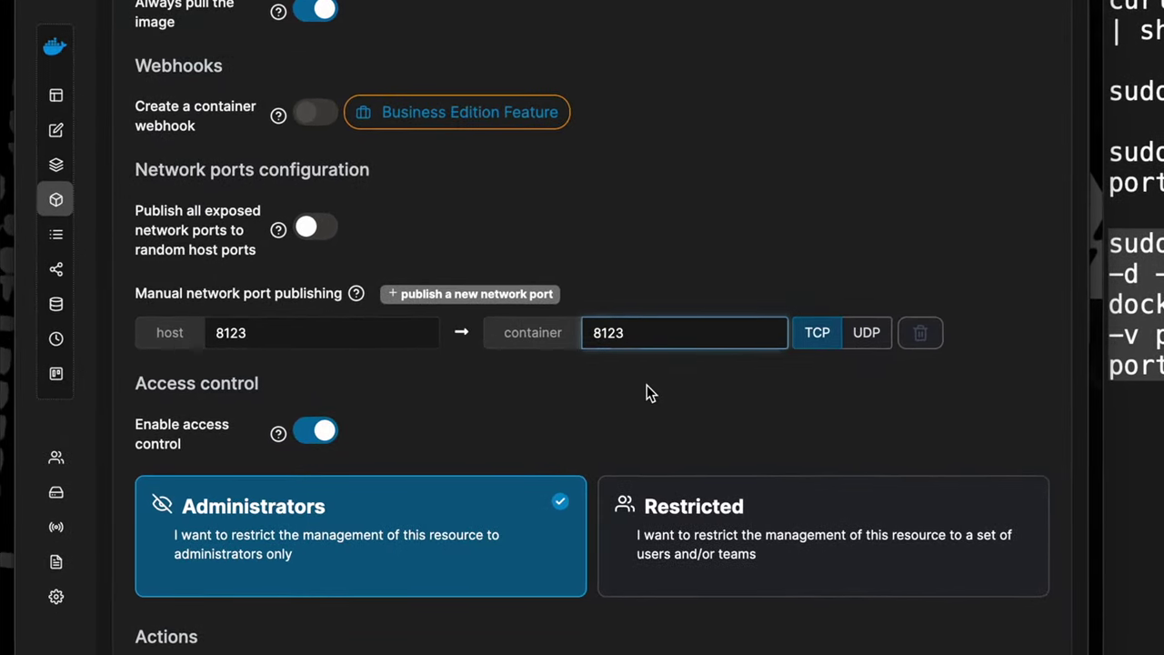
scroll(474, 407, down, 1)
scroll(474, 407, down, 2)
scroll(474, 407, down, 1)
scroll(474, 407, down, 1)
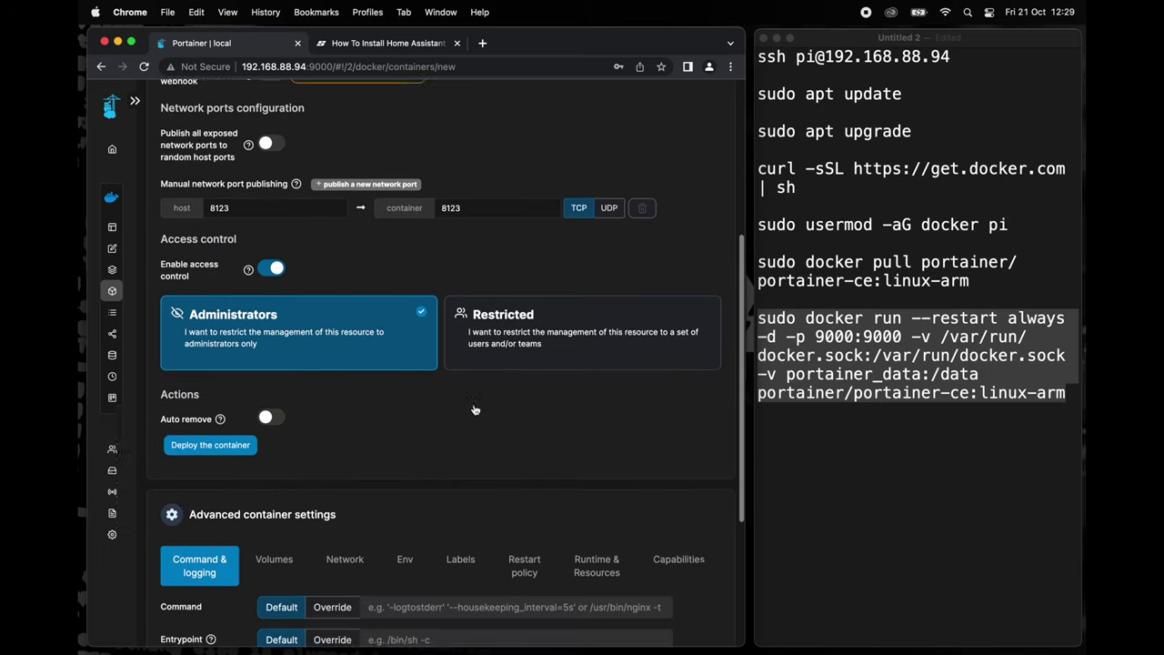
scroll(474, 406, down, 3)
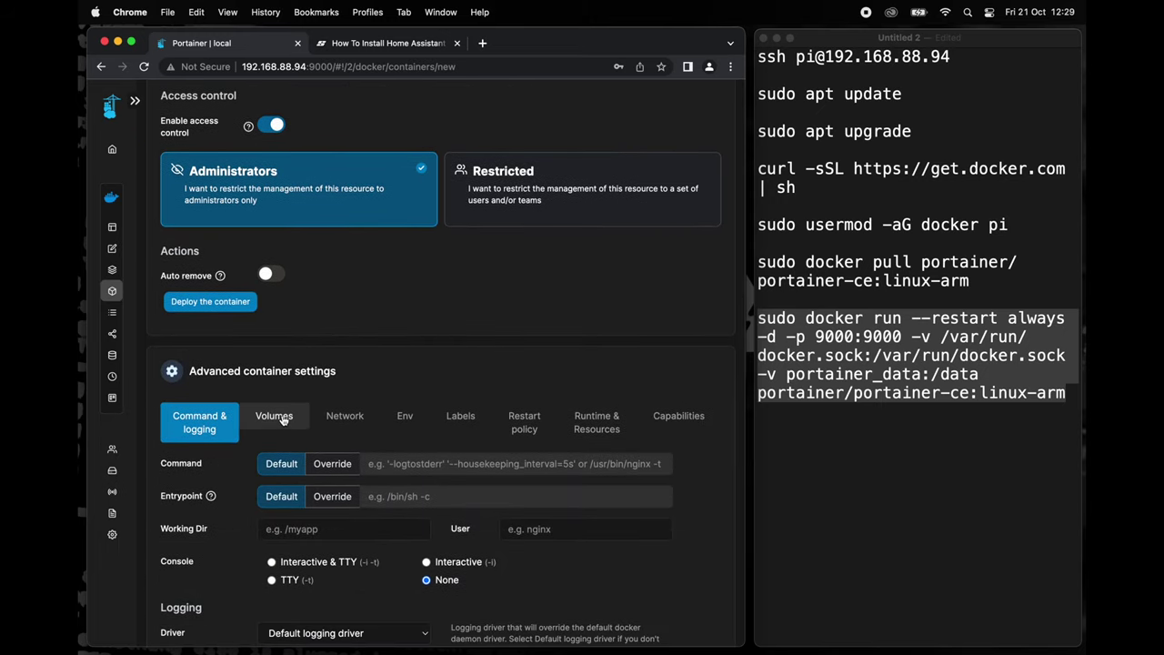
Map container path /config to the Home-Assistant local volume.
click(283, 419)
click(284, 606)
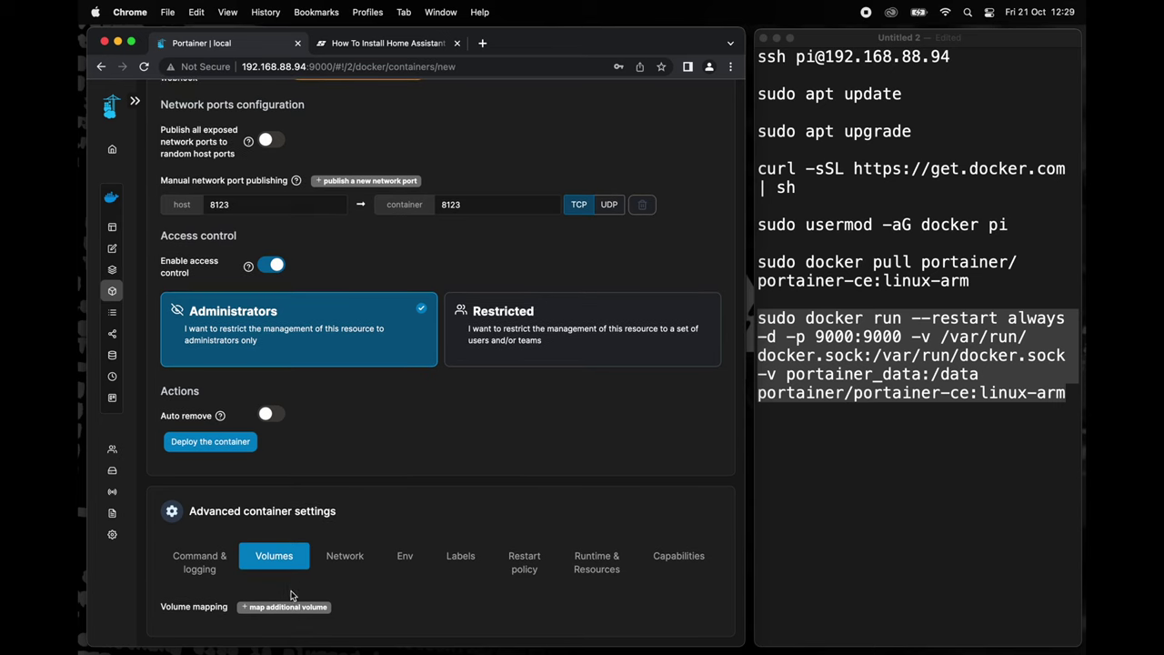
scroll(289, 609, down, 1)
click(300, 581)
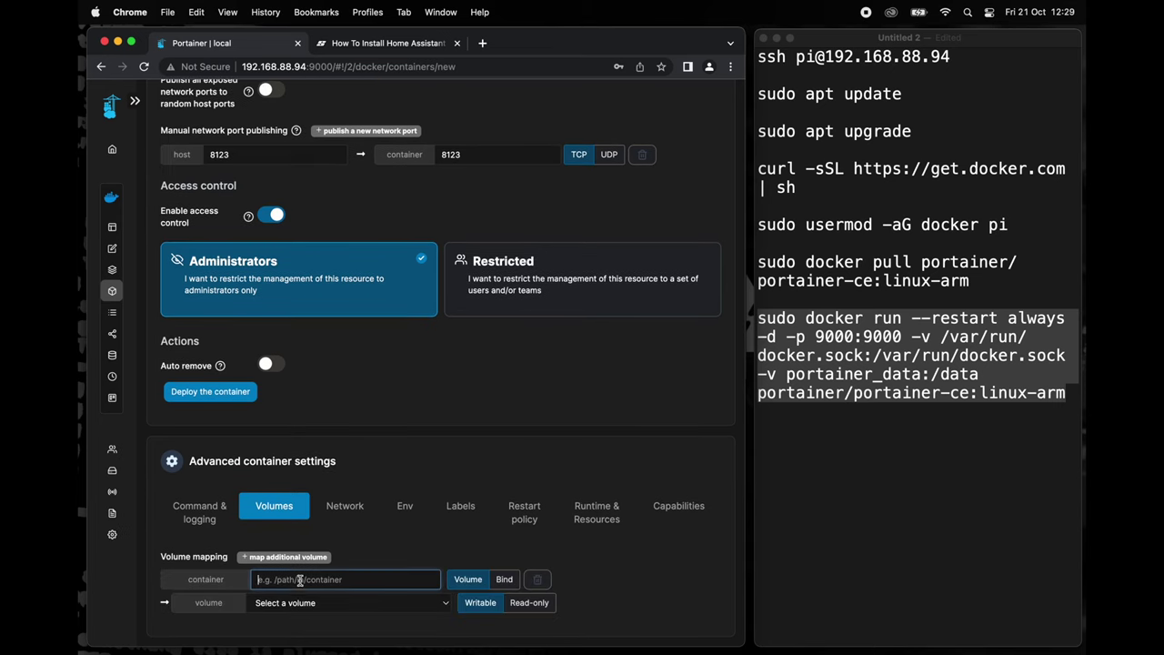
text(/d)
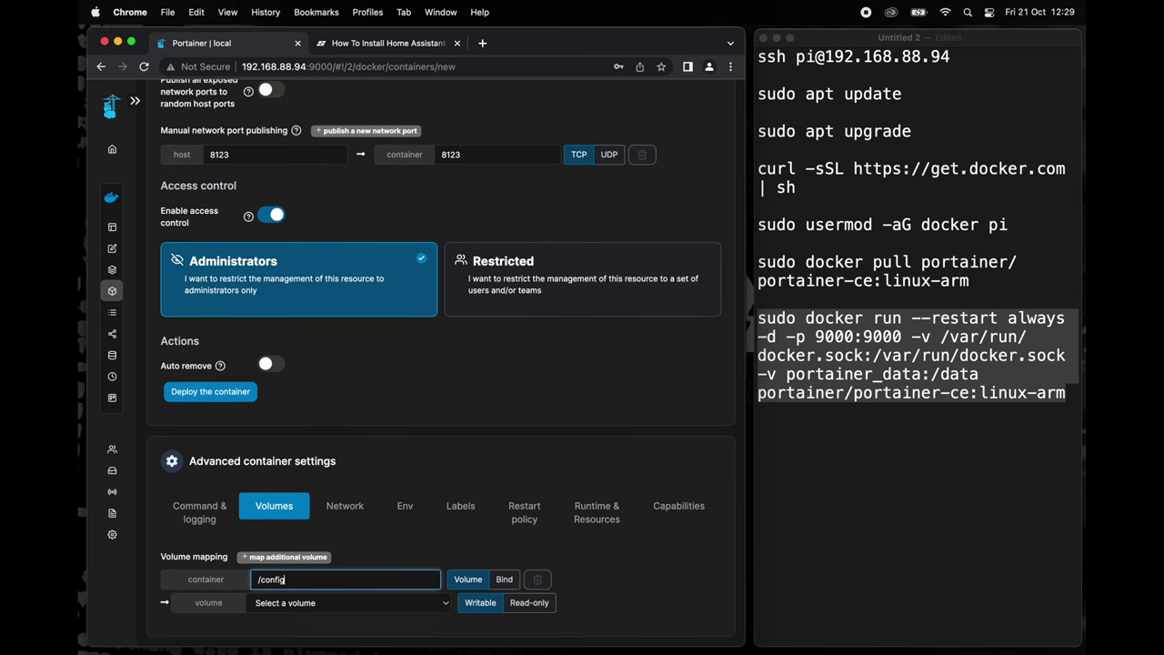
click(335, 602)
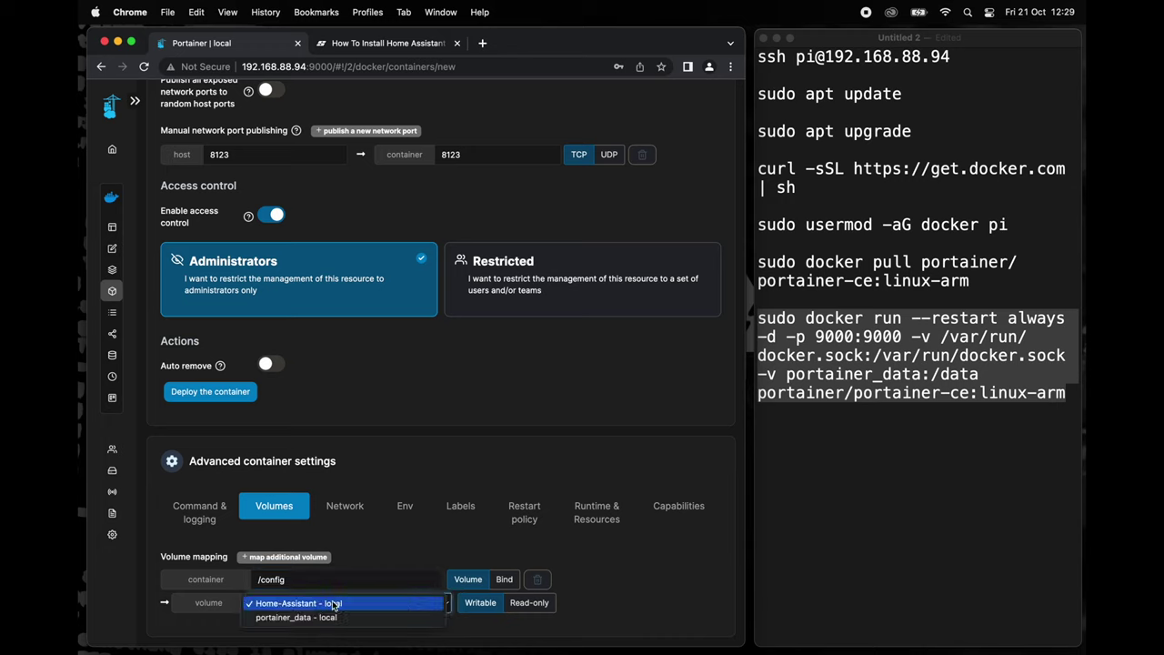
click(331, 603)
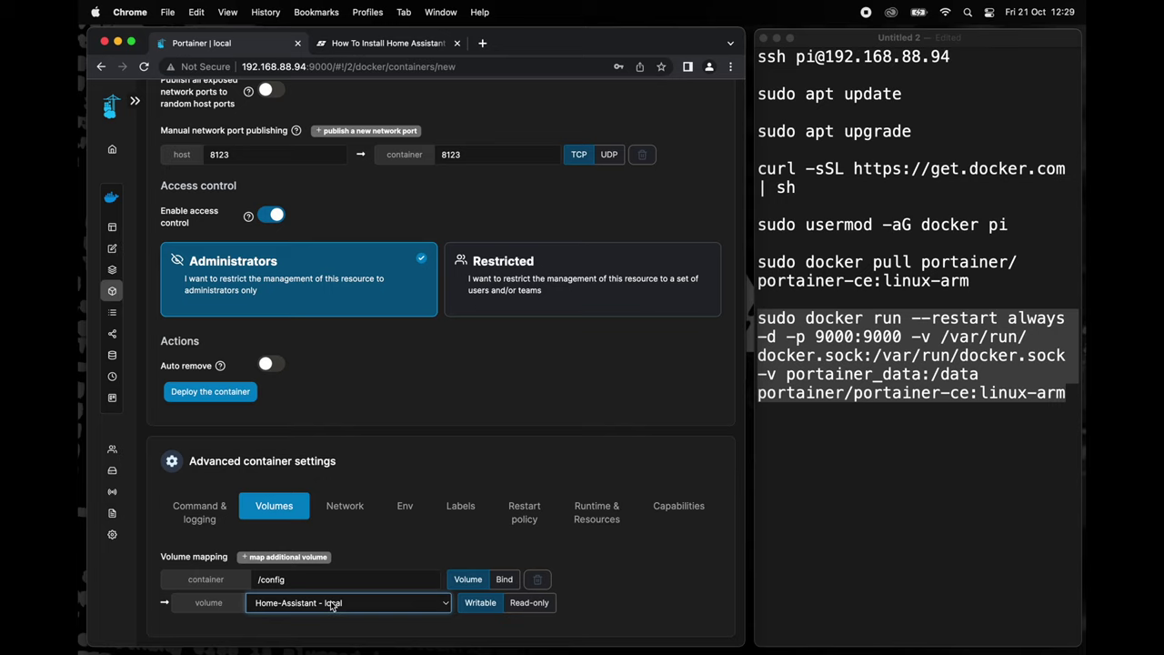
Review the Always restart policy and the Runtime & Resources settings.
click(516, 518)
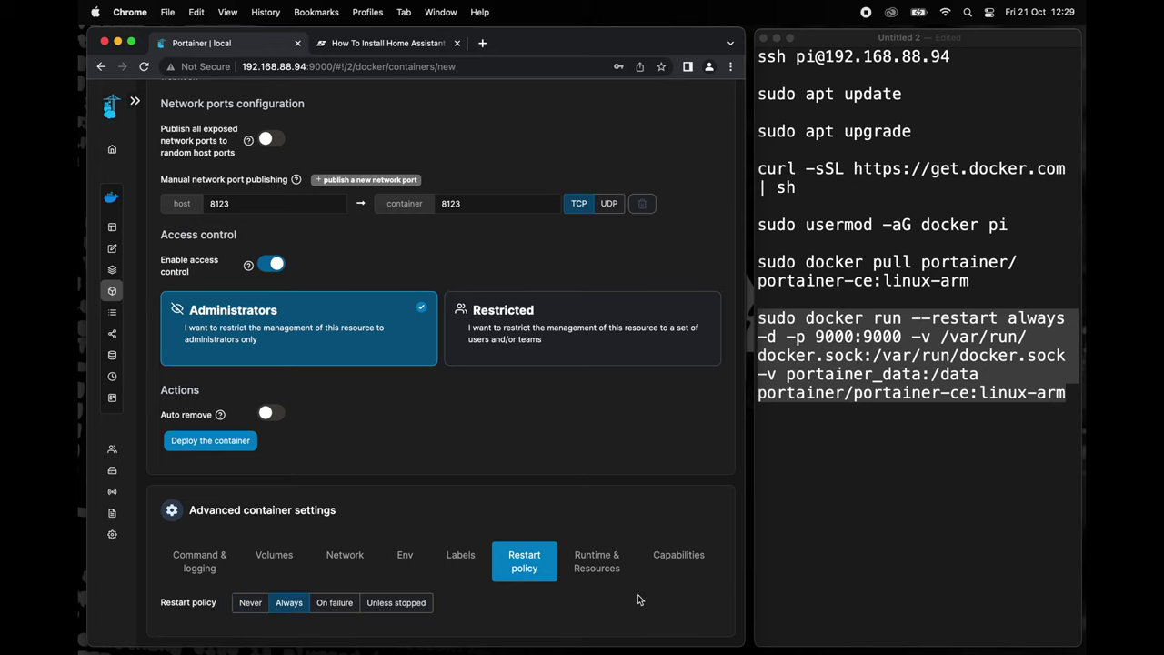
click(615, 575)
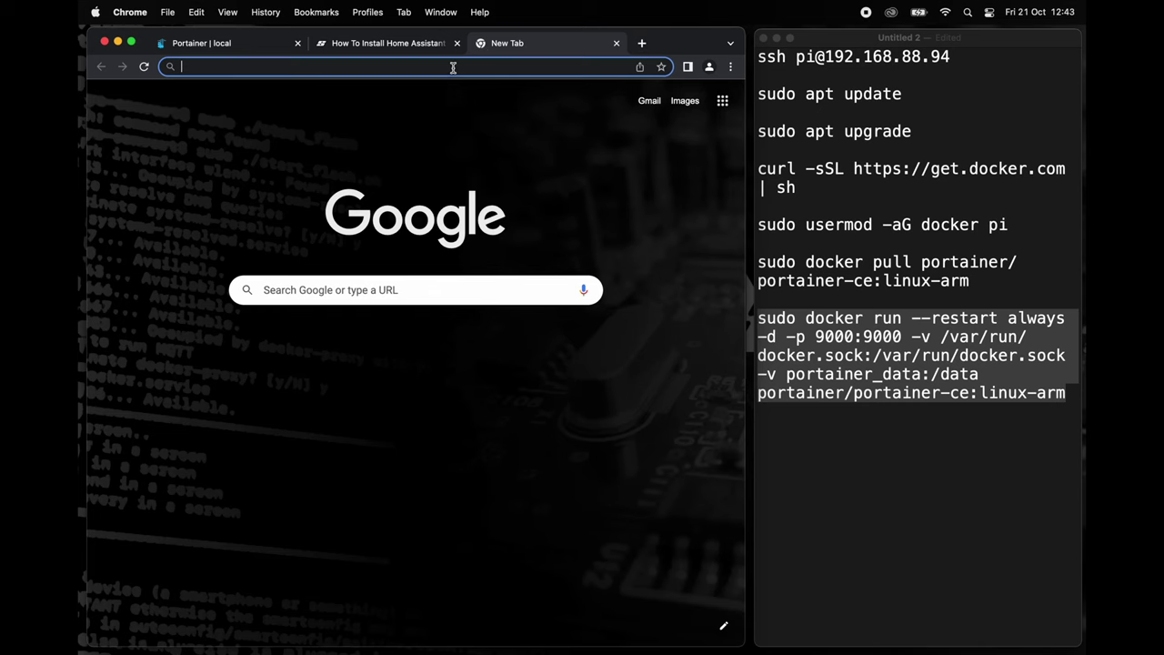
Load Home Assistant's onboarding page at 192.168.88.94:8123 in the new browser tab.
text(192.)
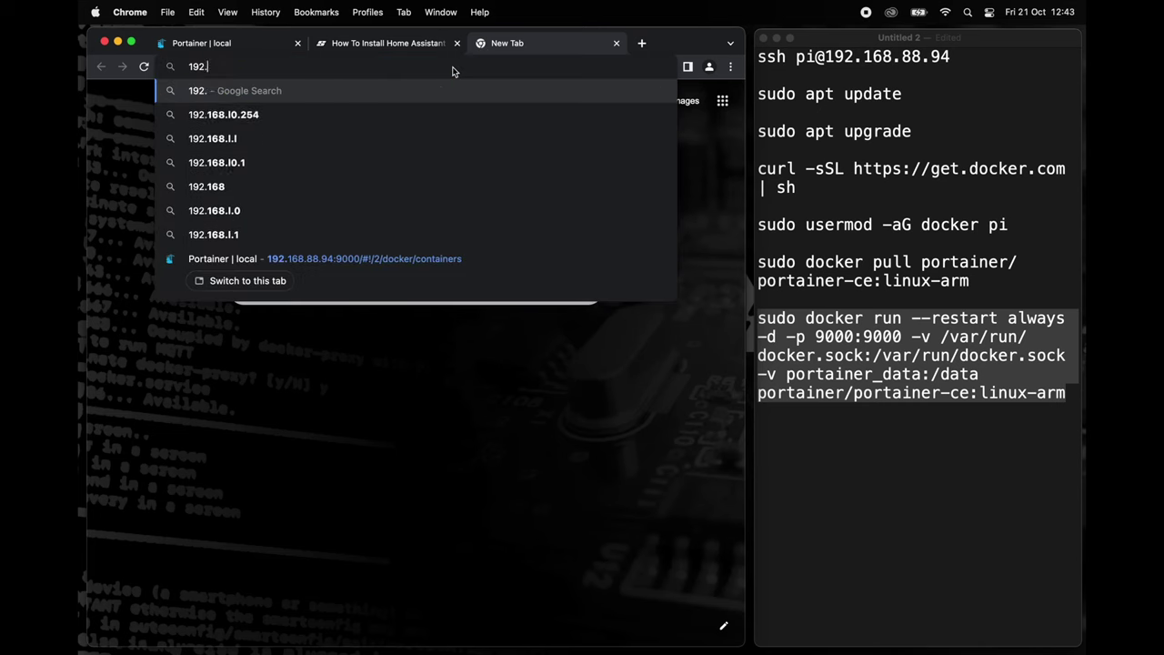
text(168.88.)
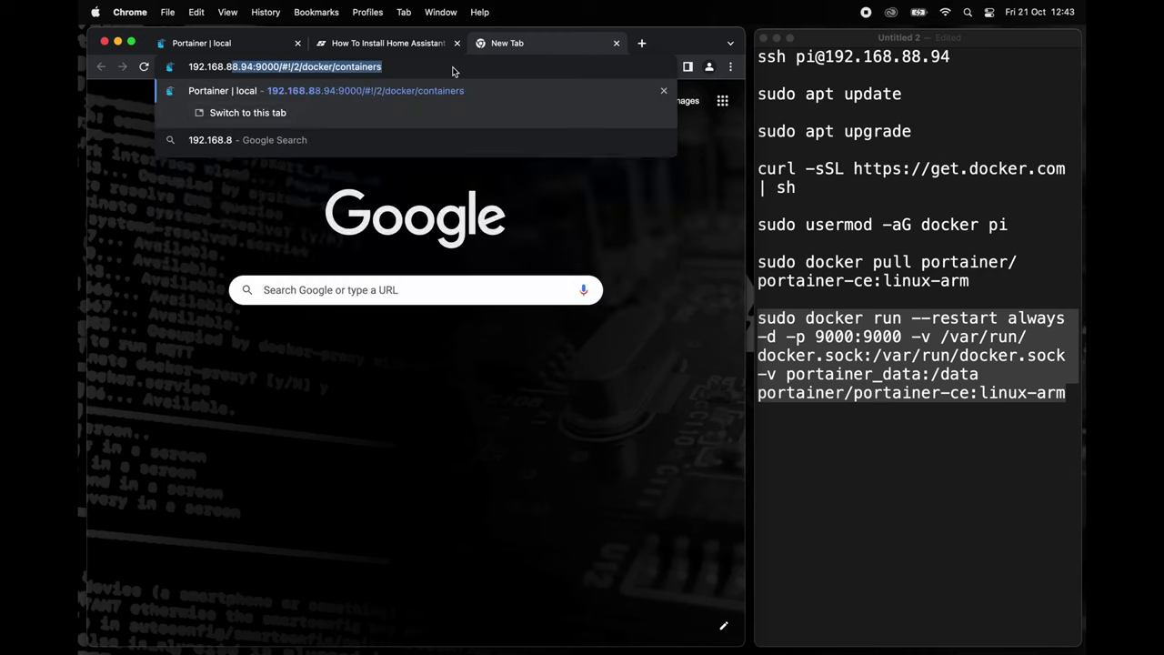
text(94)
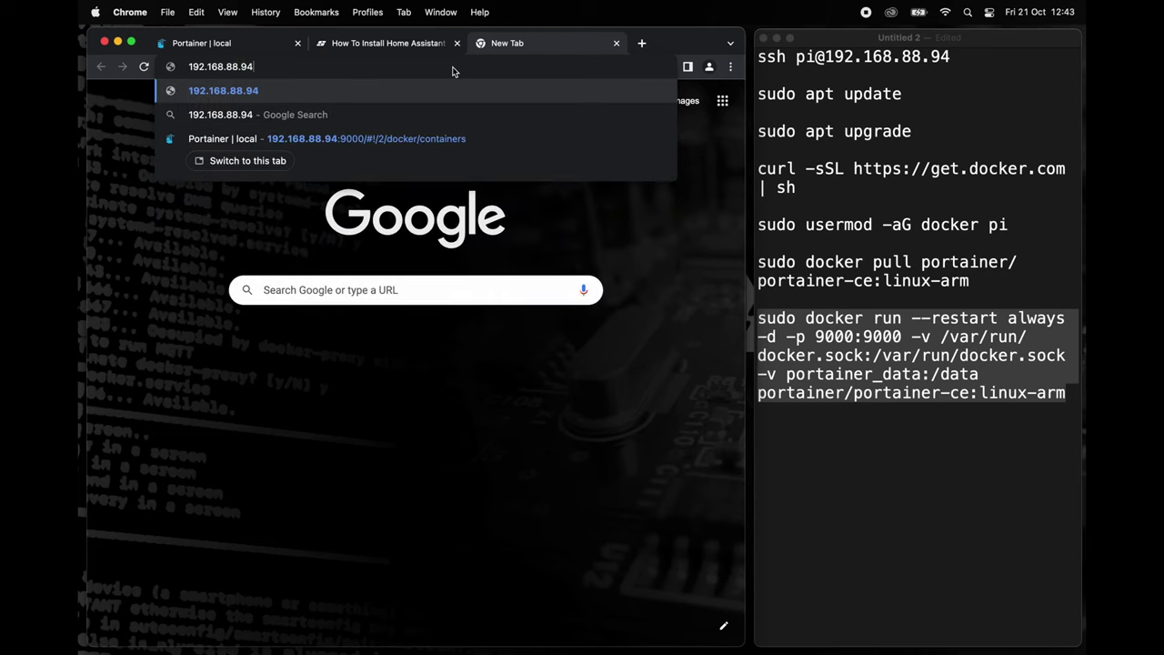
text(:8123)
key(Return)
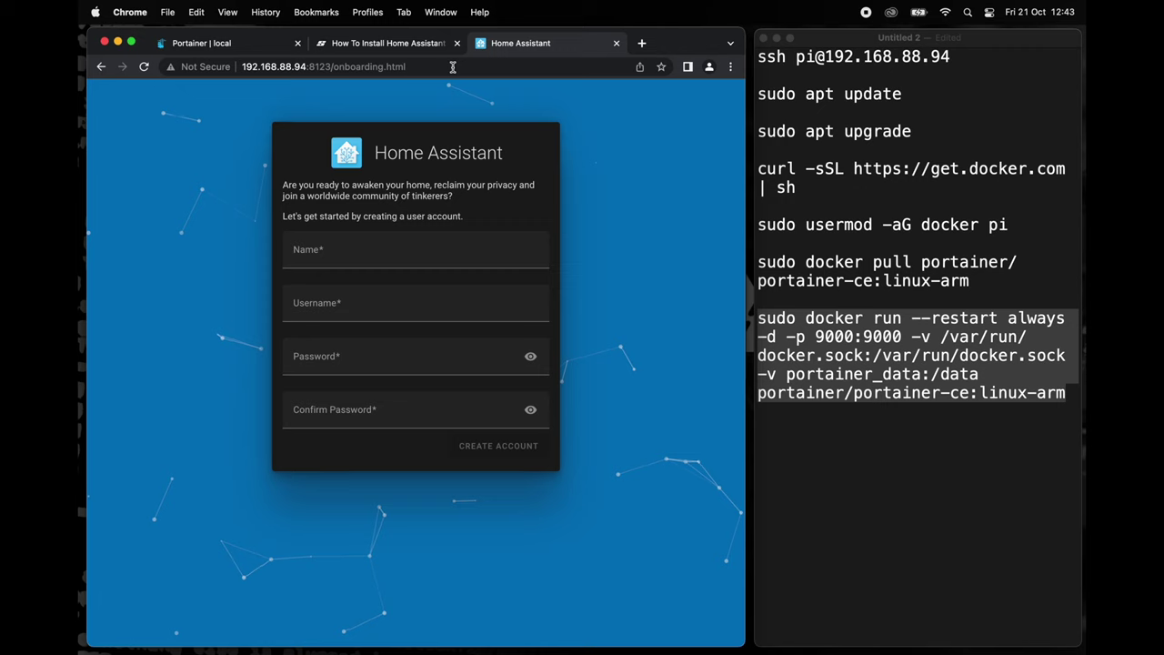